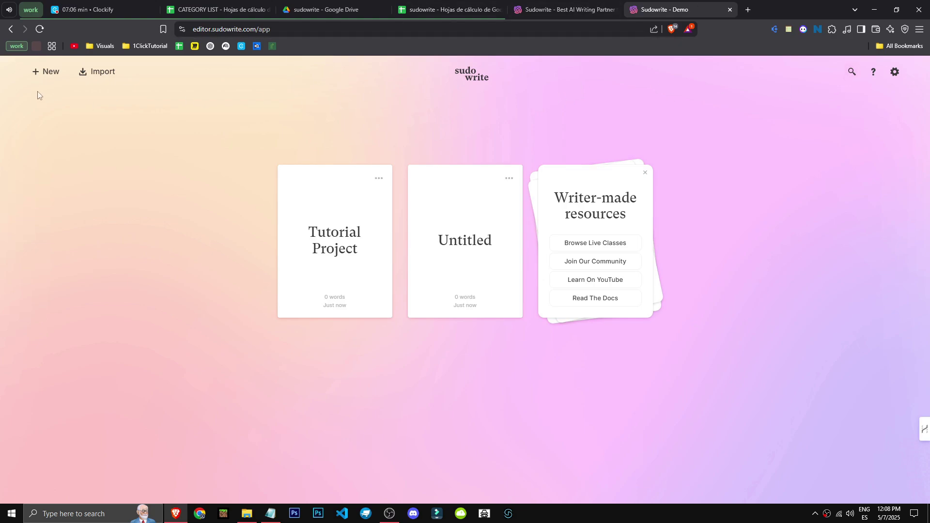
- Create a new project, view the link options of its untitled document, and place the cursor in the document body
left_click(38, 73)
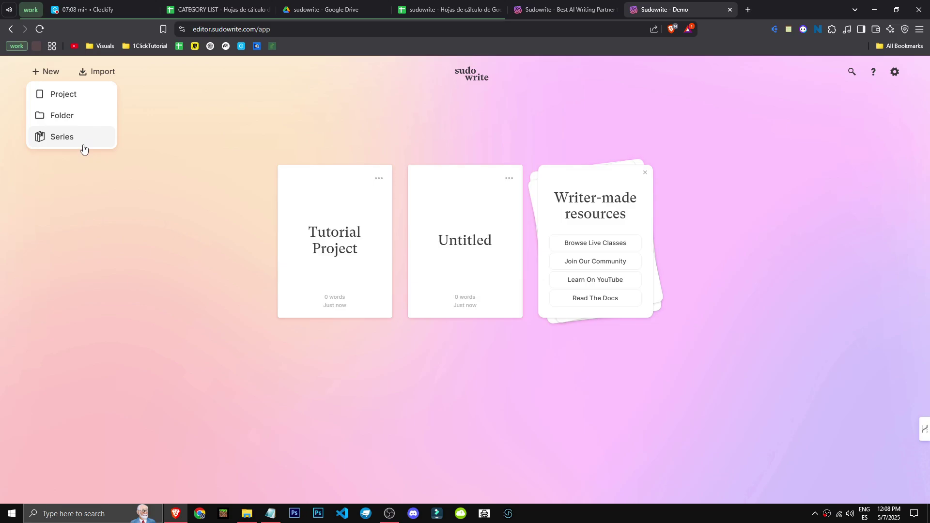
left_click(71, 96)
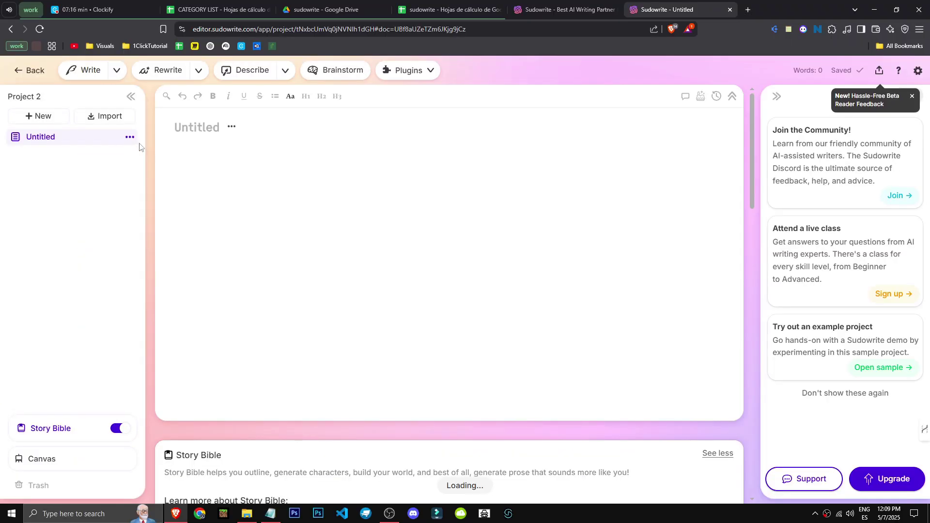
left_click(142, 100)
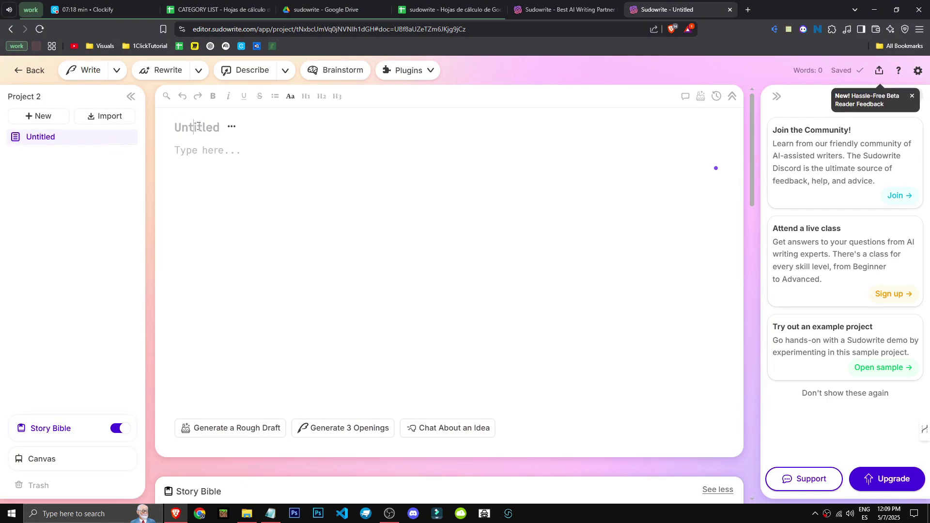
left_click(231, 127)
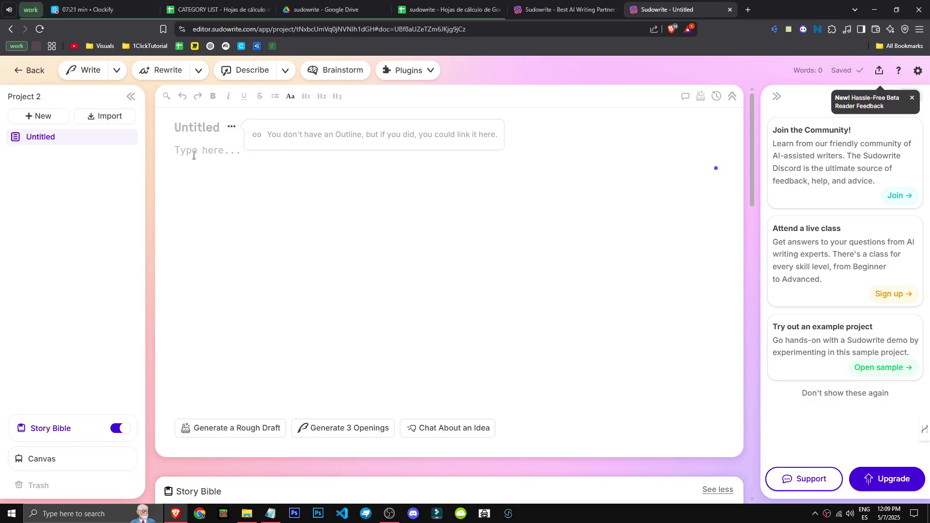
left_click(179, 151)
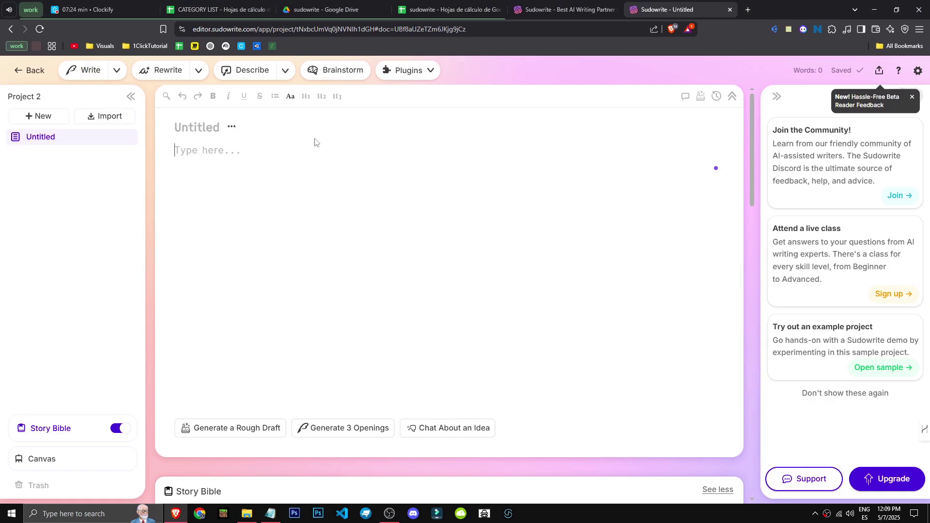
- Try to generate three openings for the empty document
left_click(273, 433)
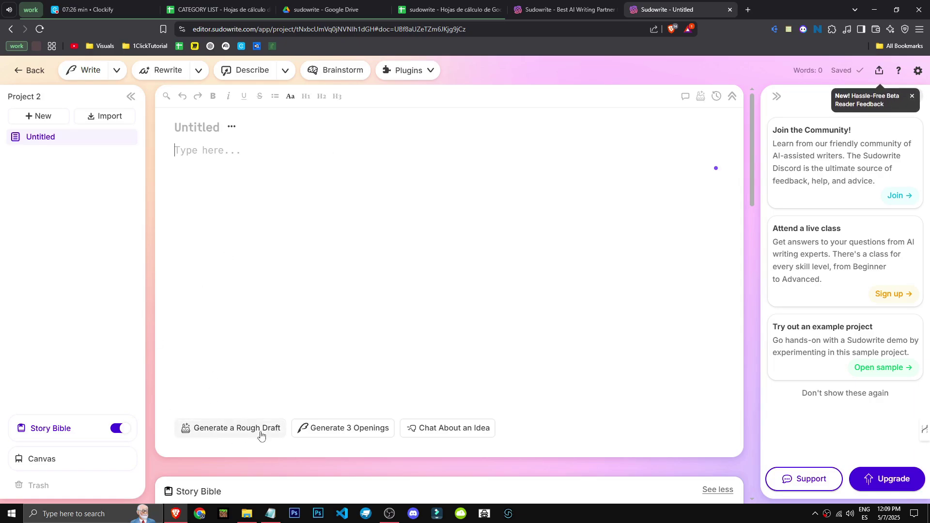
left_click(710, 168)
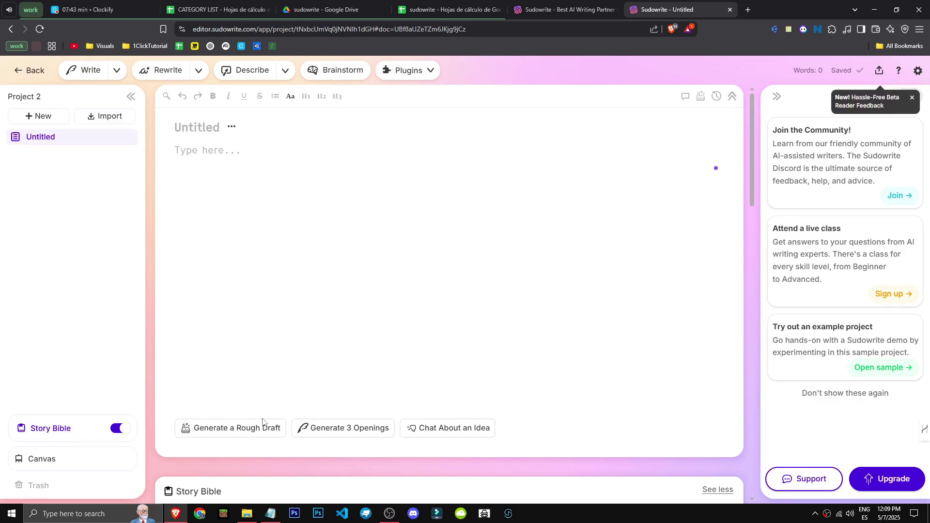
left_click(340, 438)
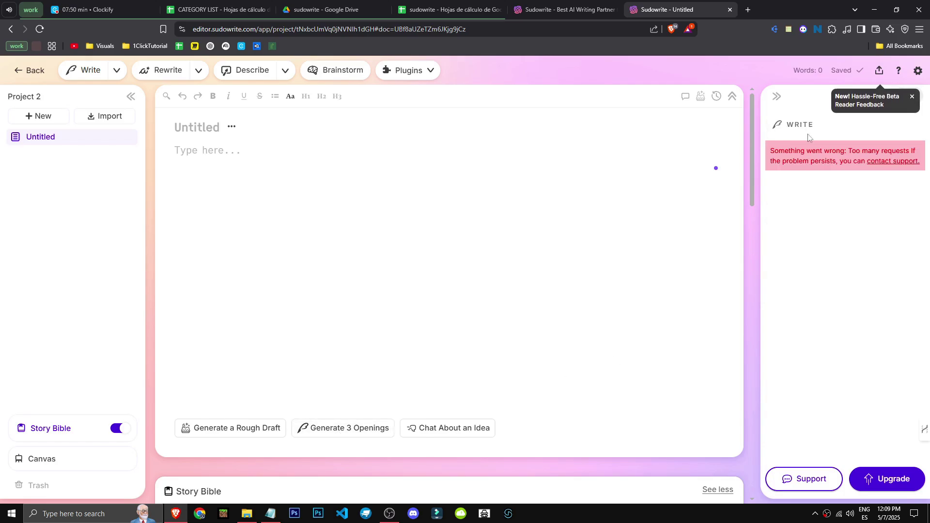
- Turn off Brave Shields for editor.sudowrite.com and dismiss the Beta Reader Feedback tip
left_click(673, 30)
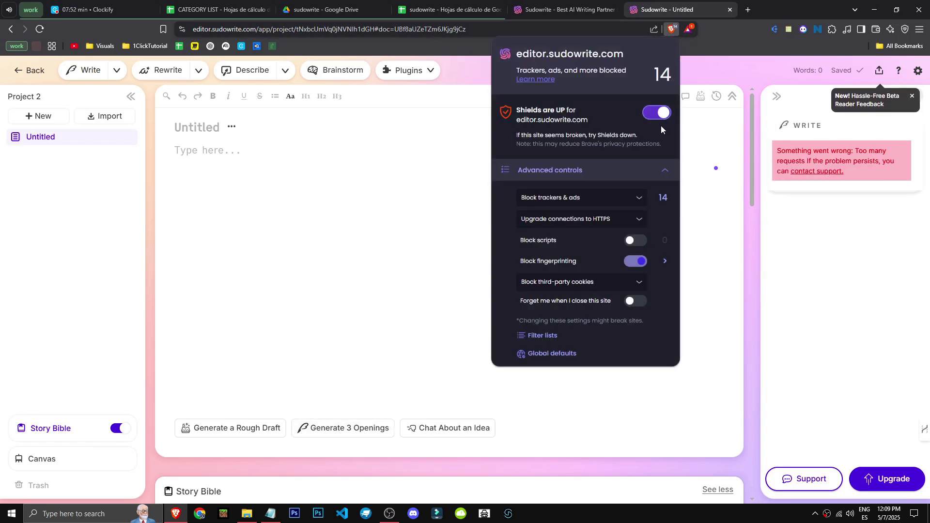
left_click(655, 112)
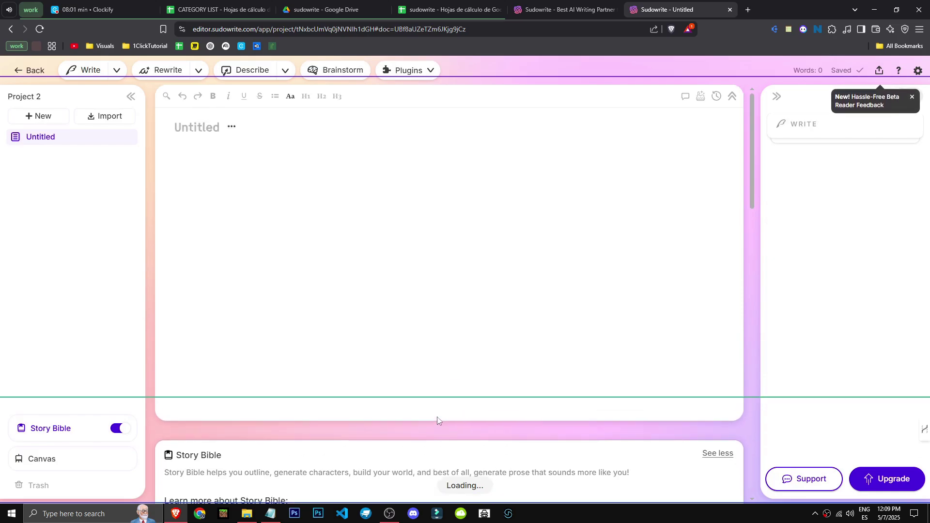
scroll(412, 368, "down", 20)
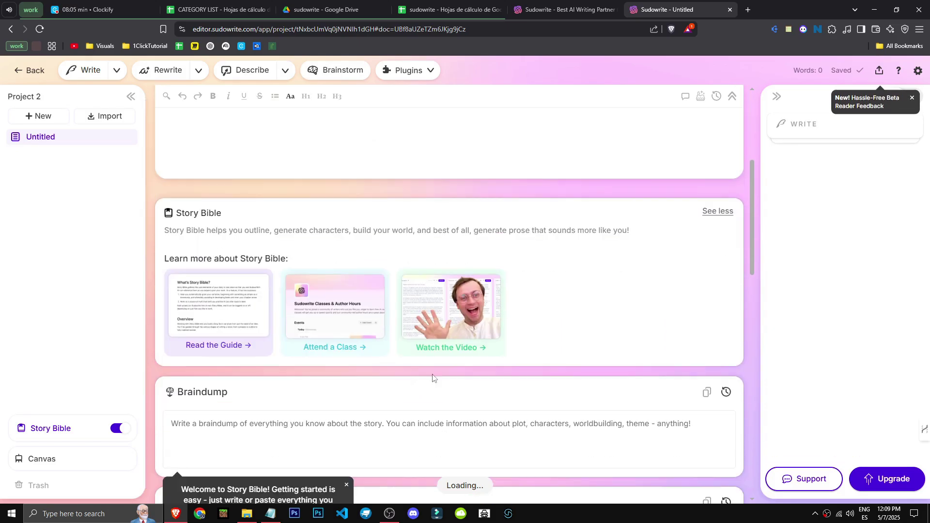
scroll(411, 366, "up", 20)
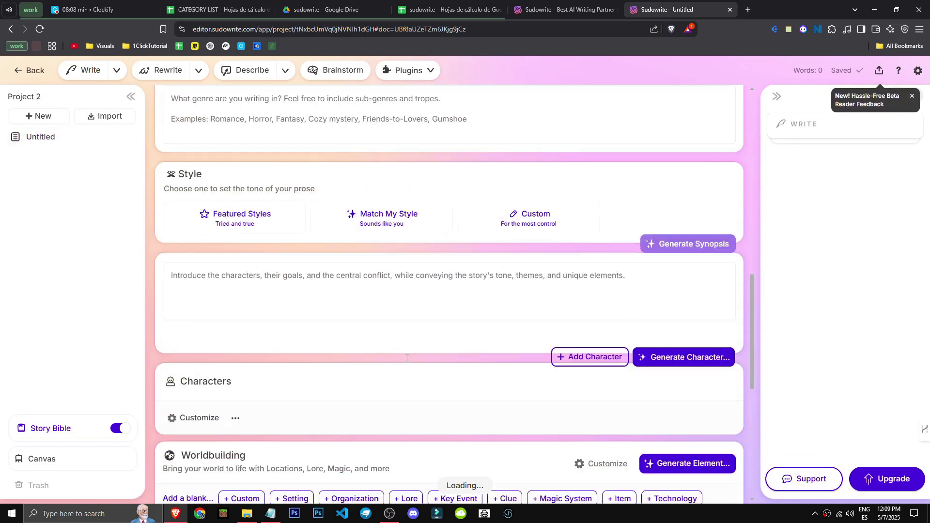
left_click(912, 97)
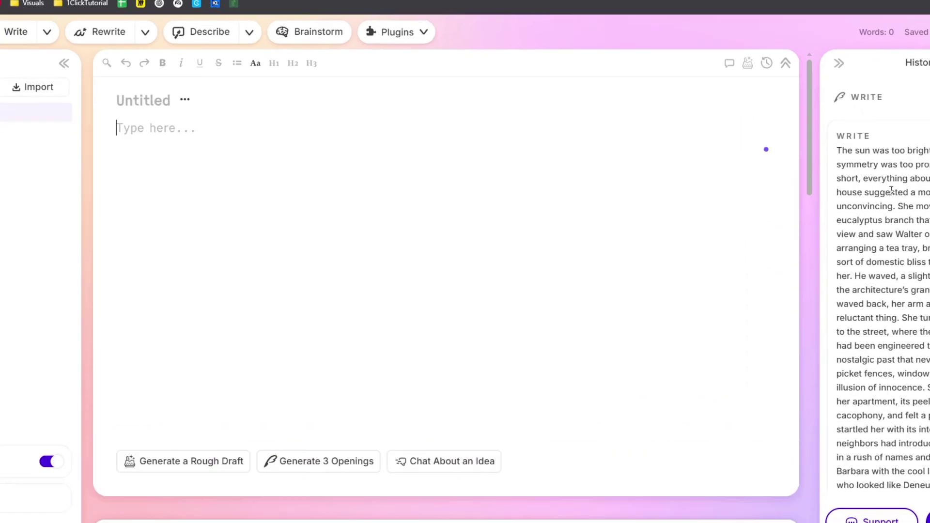
- Copy the generated opening that begins with the empty box of kitchen matches and paste it into the document body
scroll(891, 190, "down", 10)
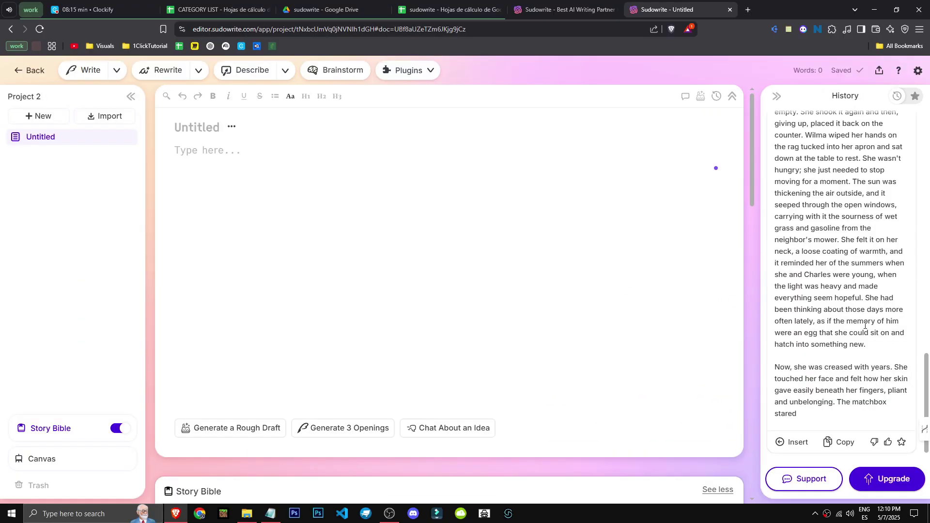
left_click(845, 442)
right_click(248, 157)
left_click(293, 250)
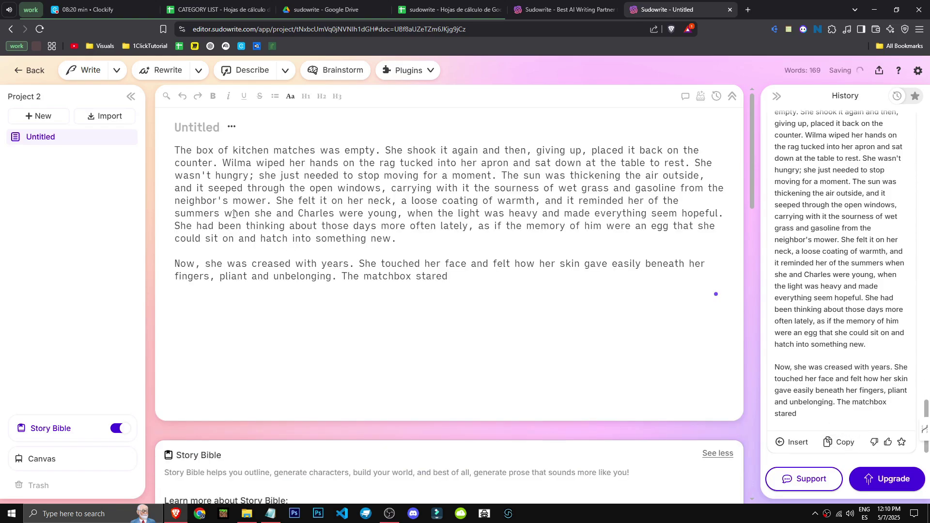
- Look at the spelling suggestions, Quick Edit and Quick Chat options for the word "unbelonging" in the last paragraph
right_click(298, 276)
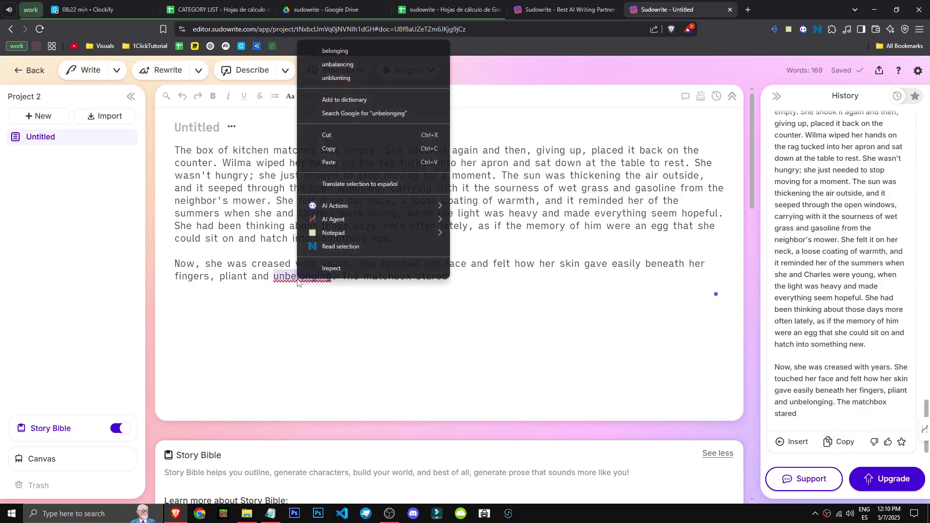
left_click(260, 277)
left_click(299, 276)
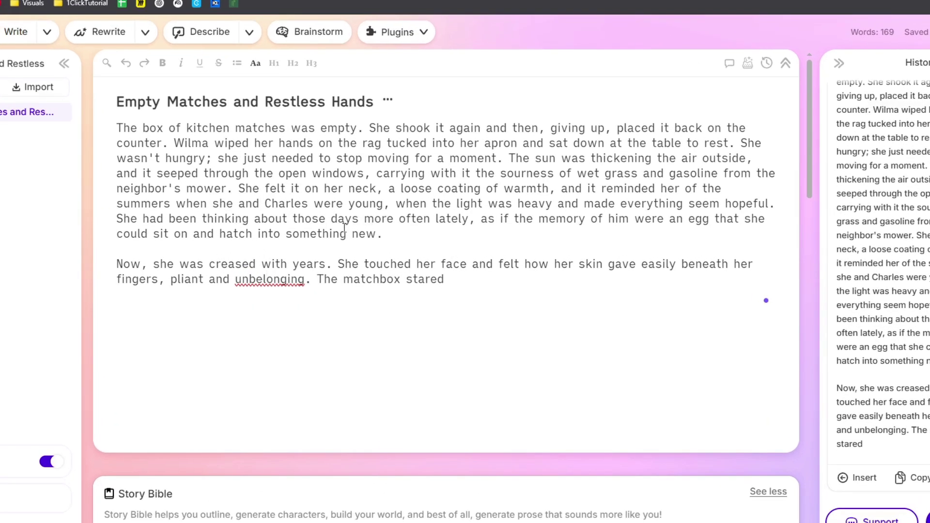
right_click(252, 280)
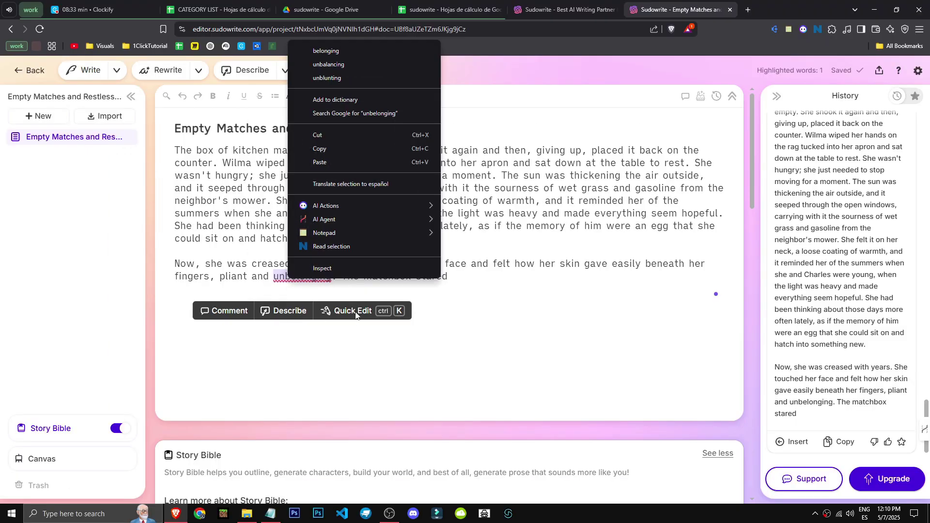
left_click(355, 315)
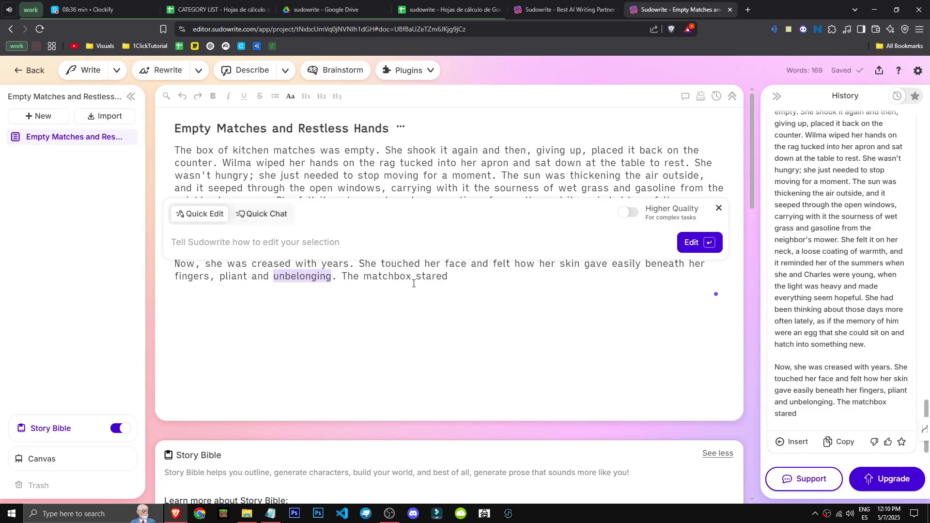
left_click(268, 213)
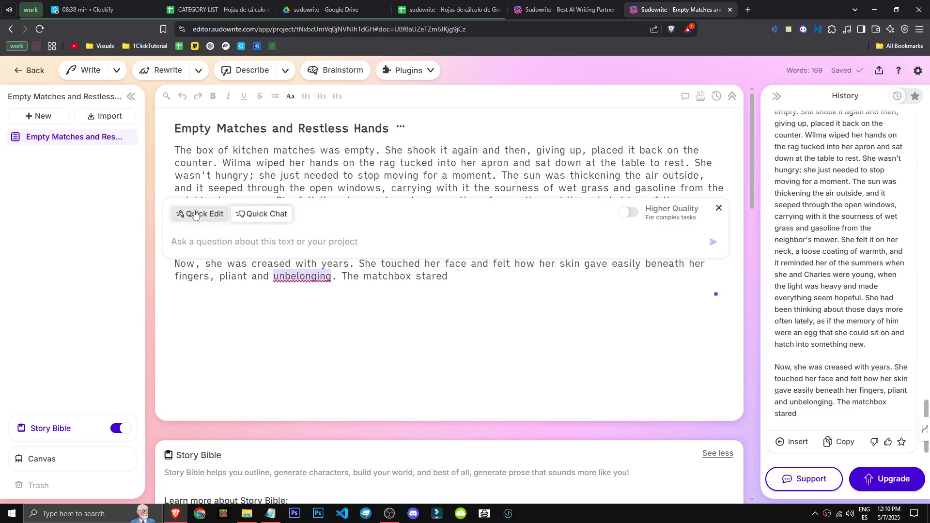
left_click(718, 207)
- Select the whole last paragraph and look at the AI editing options offered for it
left_click_drag(209, 264, 461, 291)
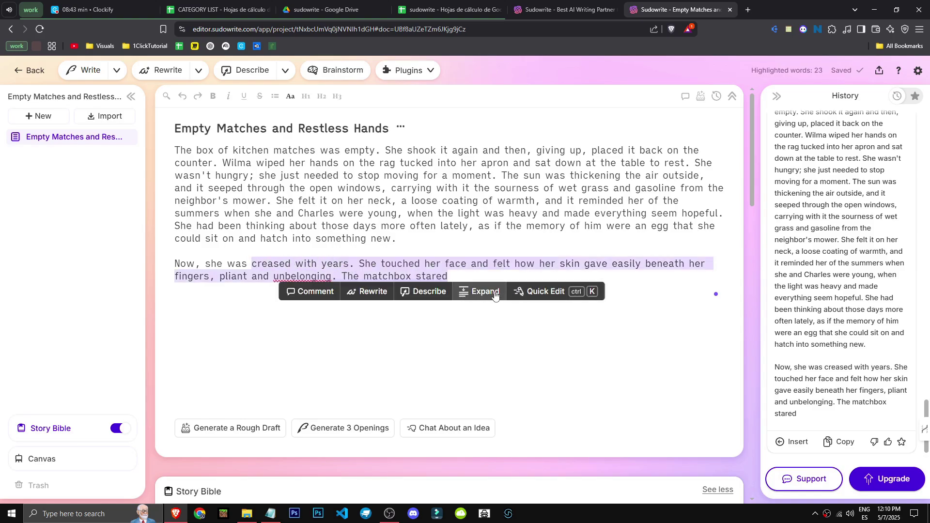
left_click(440, 258)
triple_click(440, 258)
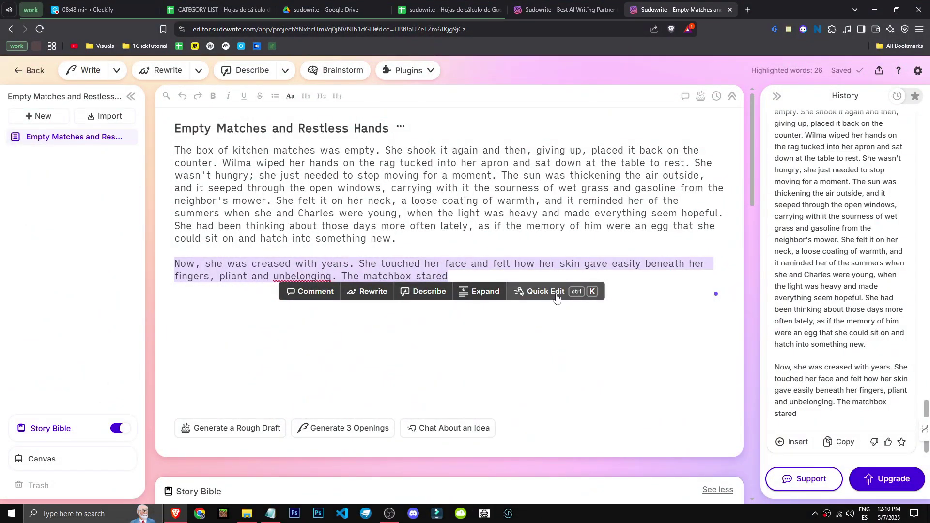
- Generate a continuation after the first paragraph with Write, and try Rewrite and Describe without selecting a passage
left_click(496, 249)
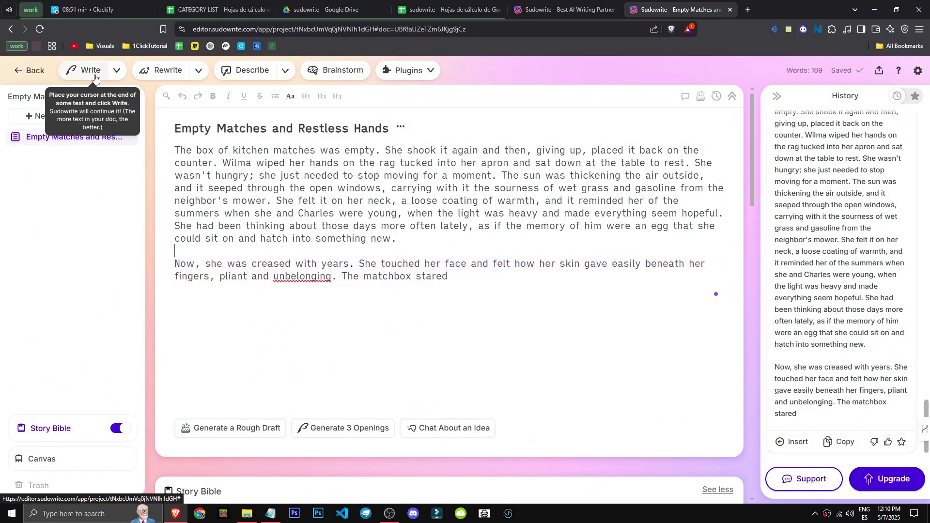
left_click(81, 81)
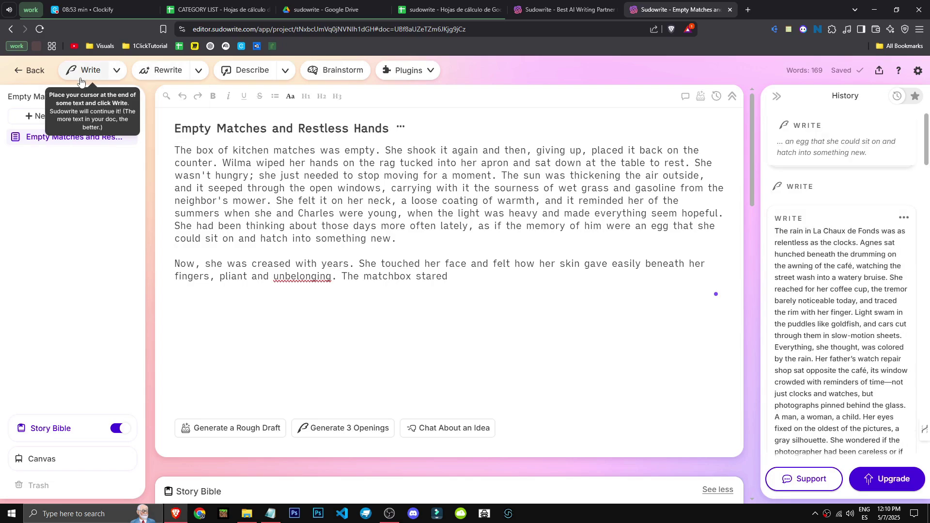
left_click(177, 74)
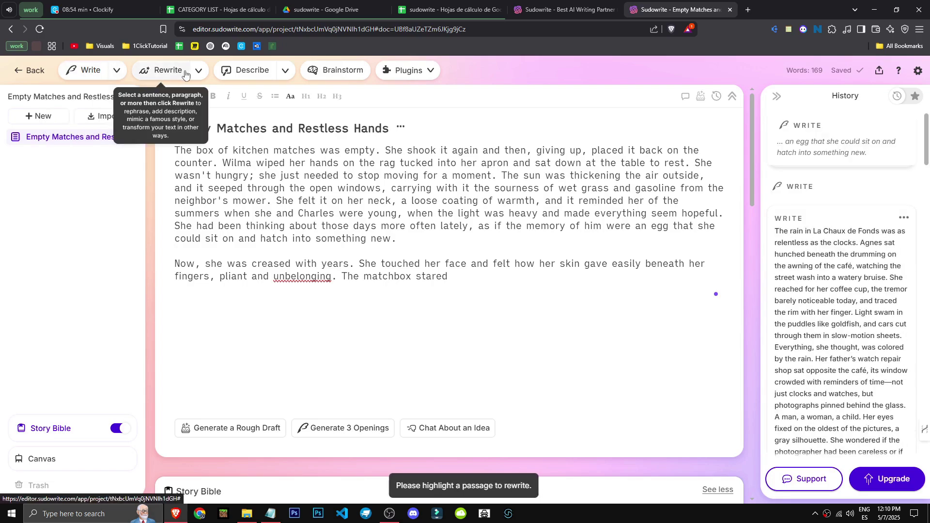
left_click(259, 75)
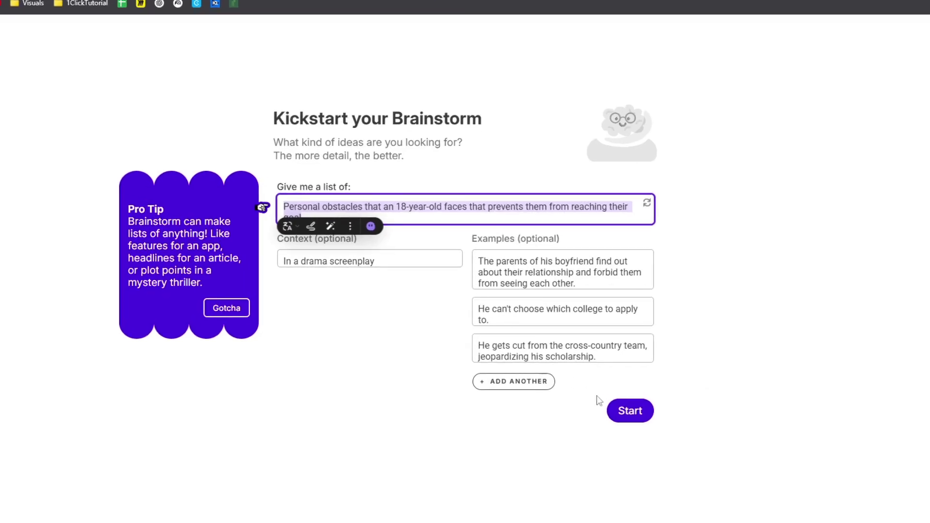
- Start a sample brainstorm of personal obstacles that an 18-year-old faces, and leave it without saving
left_click(589, 386)
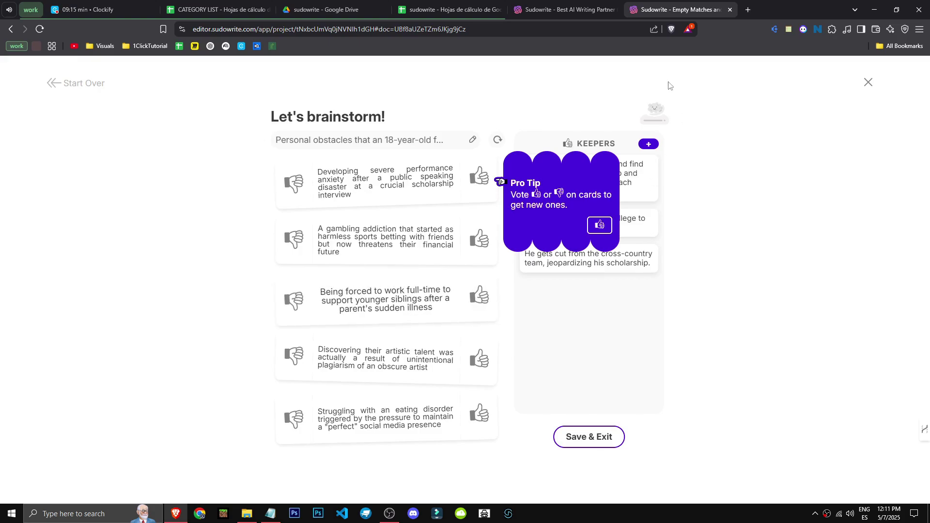
left_click(868, 83)
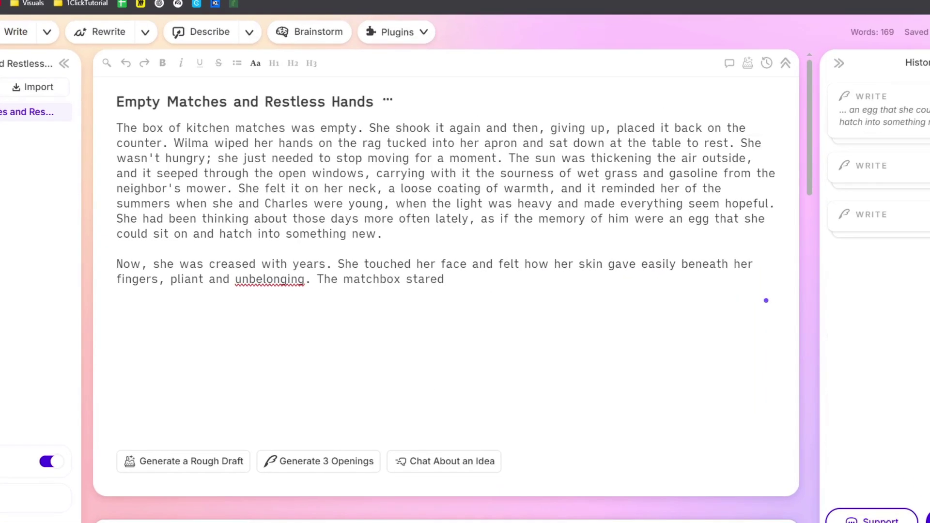
- Switch Story Bible off and on again, and look through its sections from Braindump onward
left_click(54, 321)
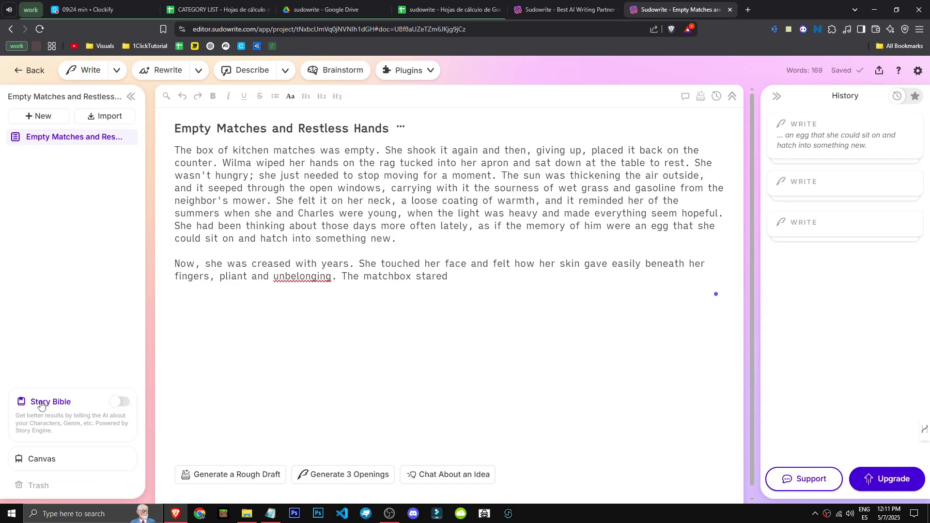
left_click(120, 403)
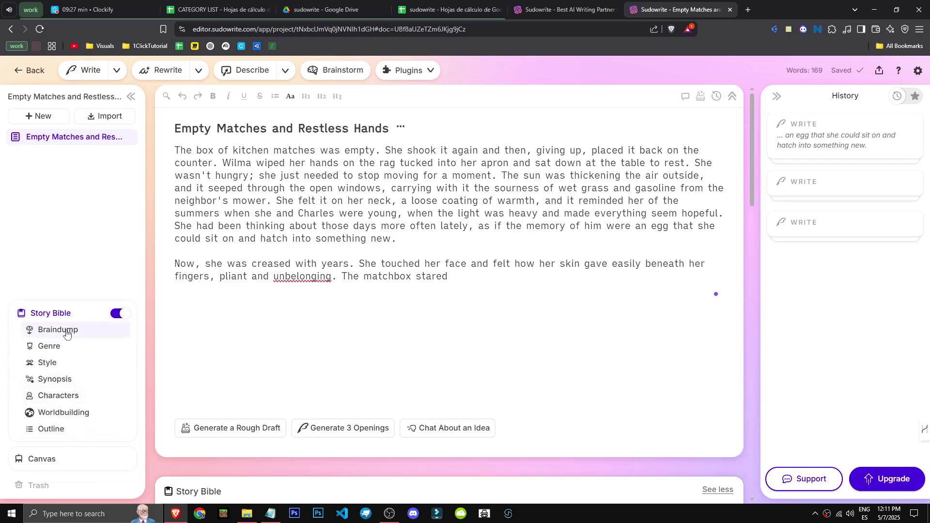
left_click(66, 333)
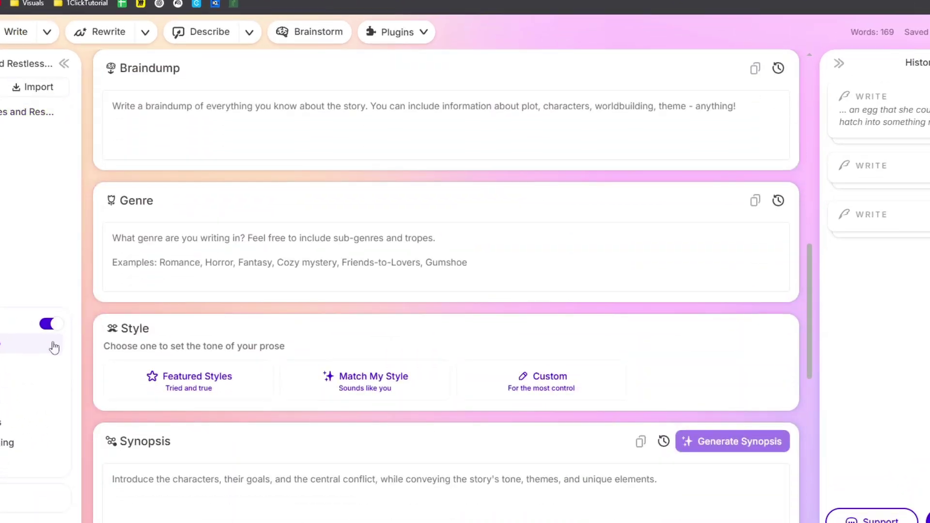
scroll(222, 370, "up", 2)
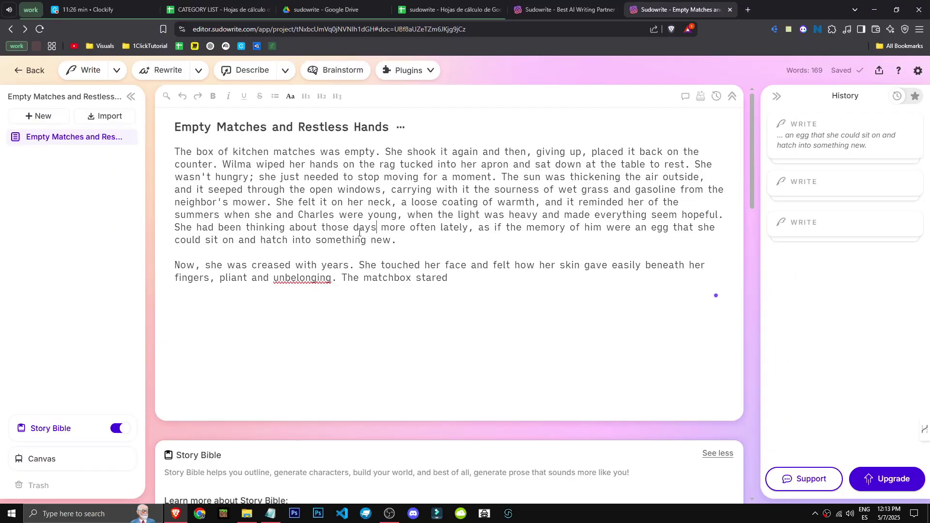
- Select passages of the first paragraph to examine the editing and text formatting options available for them
left_click_drag(391, 240, 187, 165)
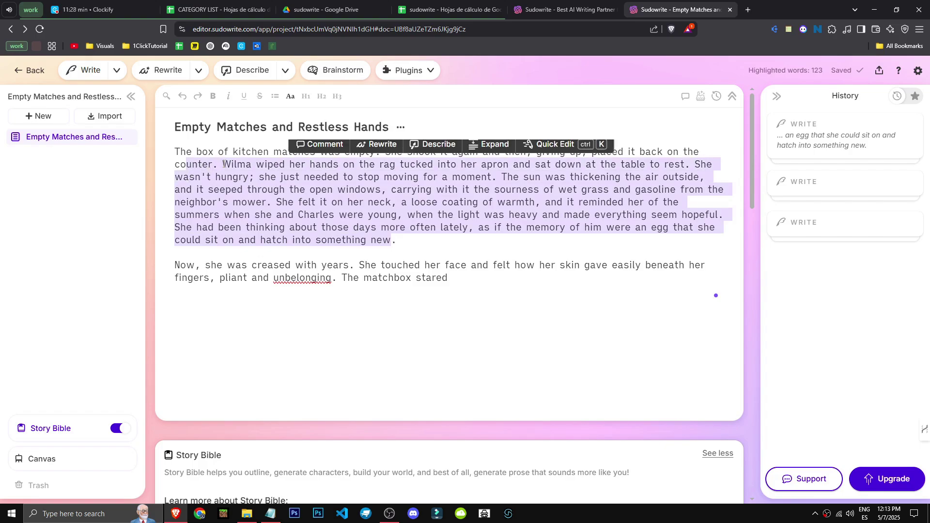
left_click(726, 96)
left_click(729, 74)
left_click(486, 266)
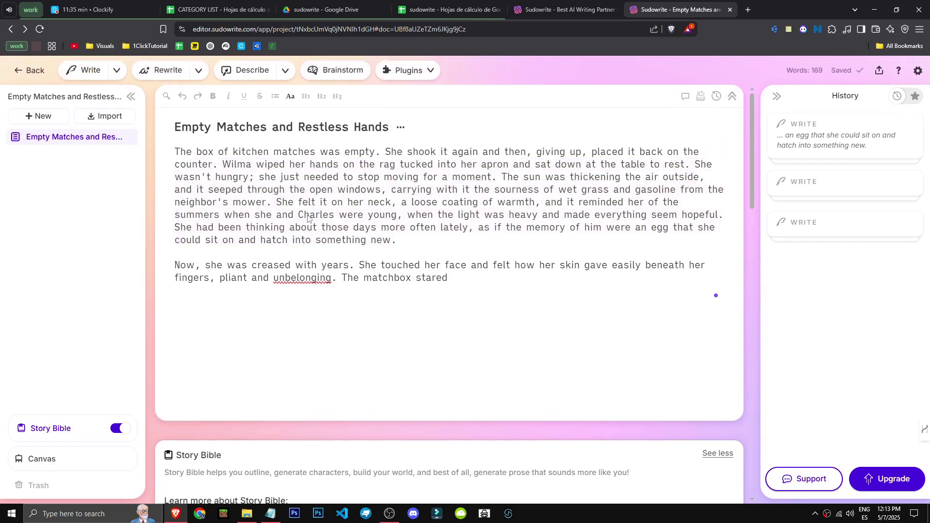
left_click_drag(259, 165, 377, 239)
left_click(279, 151)
left_click_drag(220, 165, 385, 203)
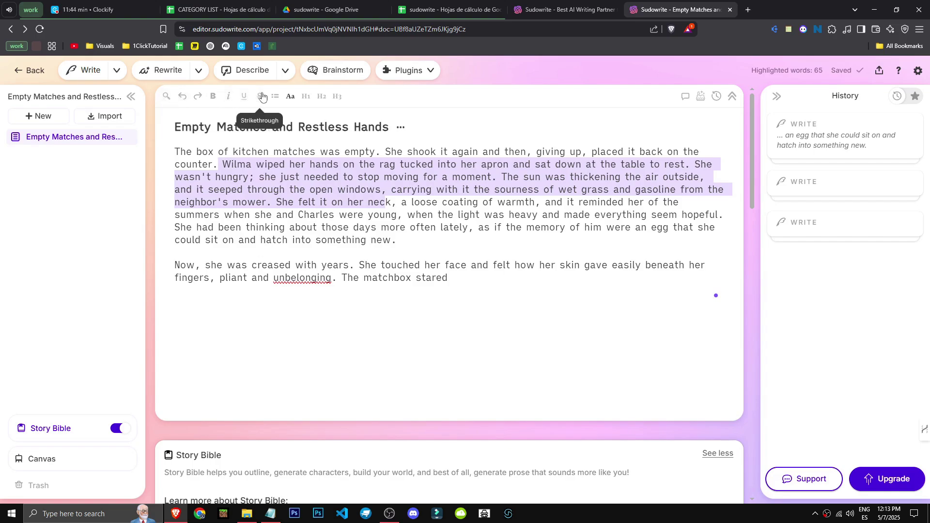
- Toggle strikethrough on and off for the highlighted passage of the first paragraph, and clear the selection
left_click(263, 97)
left_click(264, 96)
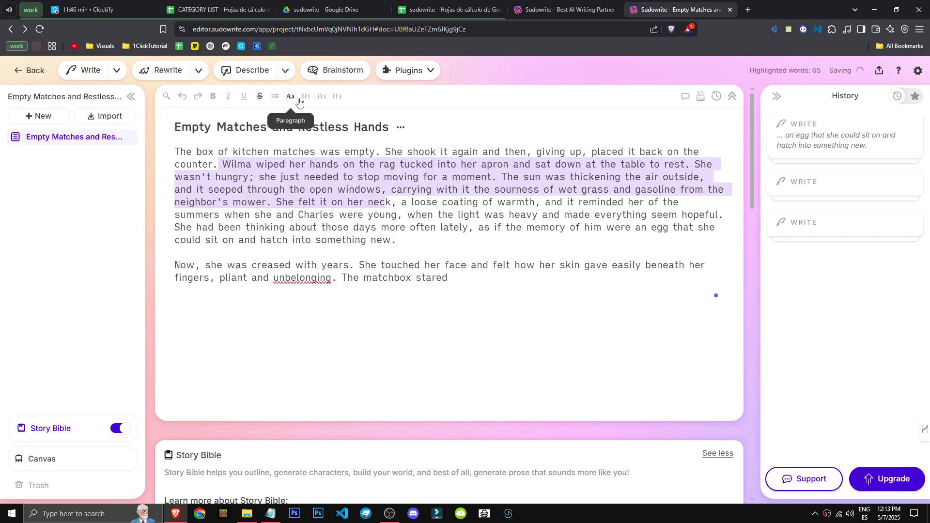
left_click(444, 236)
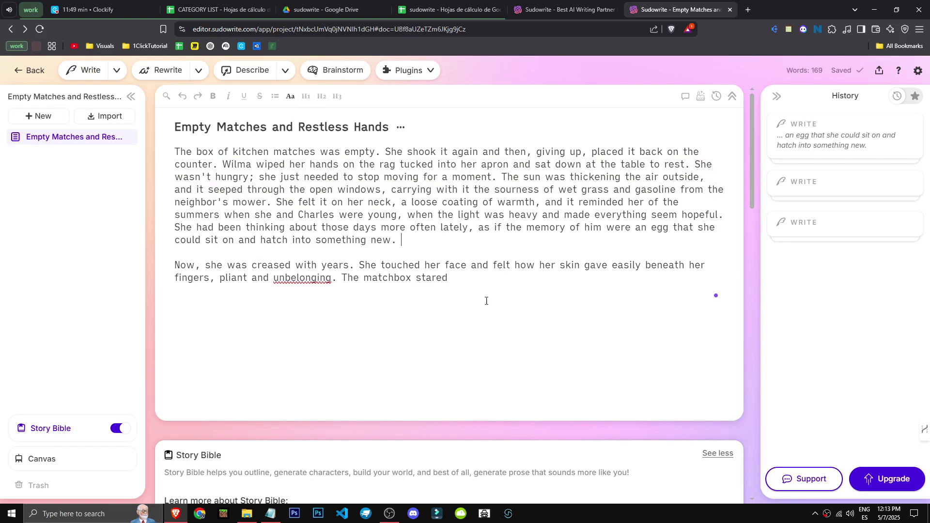
- Highlight the entire story text, look through the Story Bible sections below it, and return to the project overview
left_click_drag(486, 301, 147, 155)
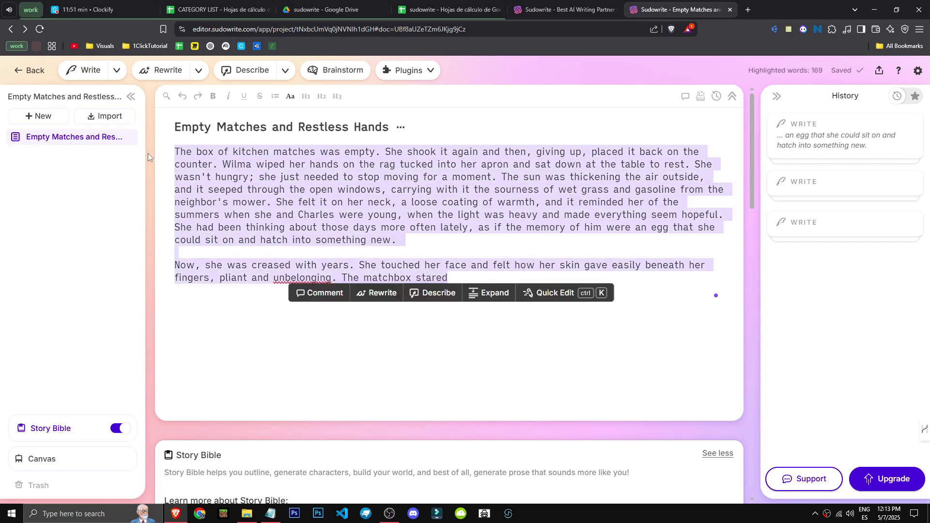
scroll(262, 434, "down", 10)
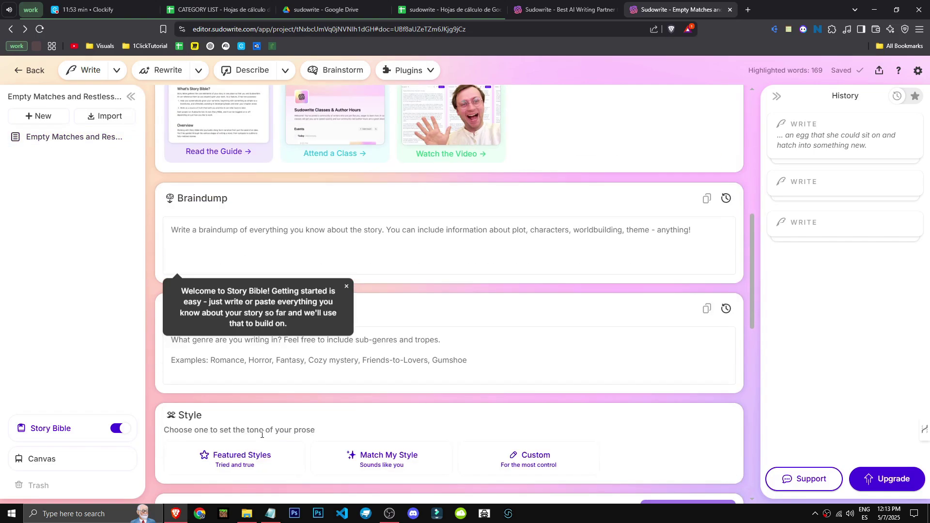
scroll(261, 433, "down", 12)
scroll(257, 436, "up", 16)
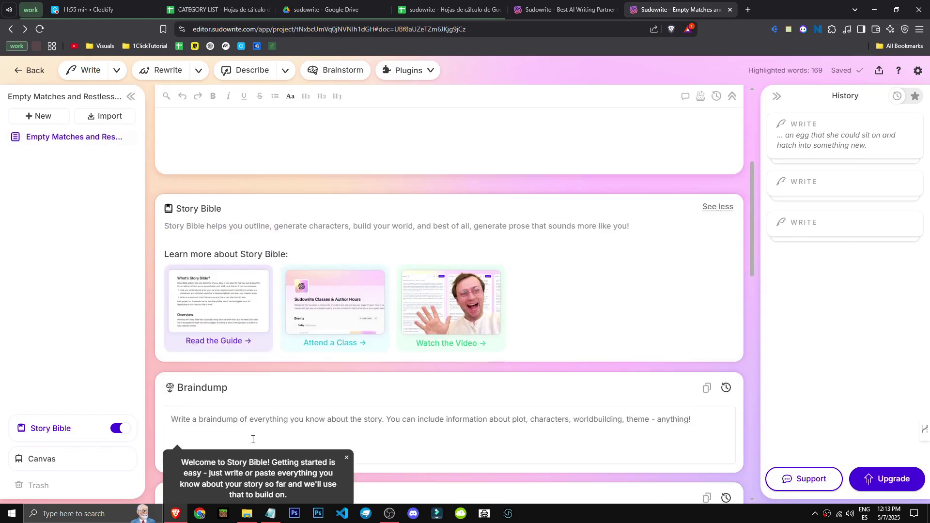
scroll(252, 439, "up", 5)
left_click(28, 71)
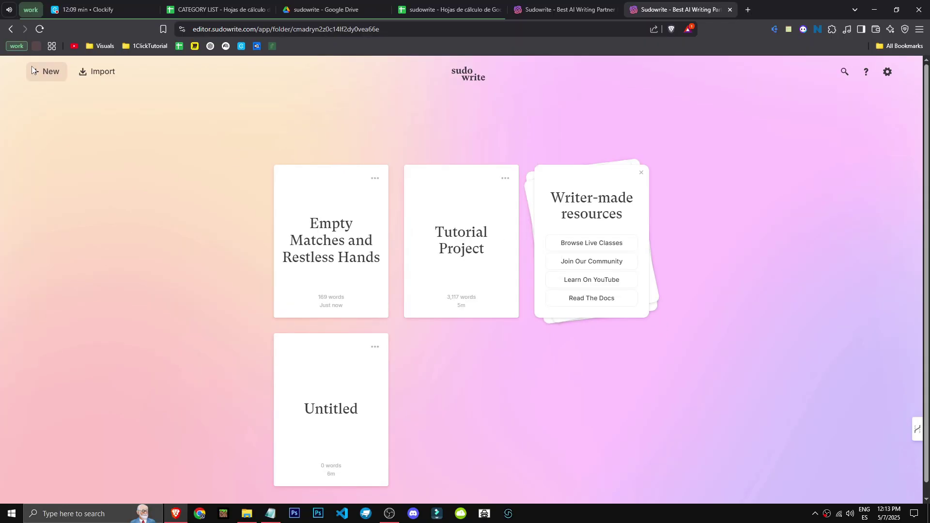
- Search the web for "sudowrite google chrome" in a separate tab, look at the results, and close that tab
key("ctrl+t")
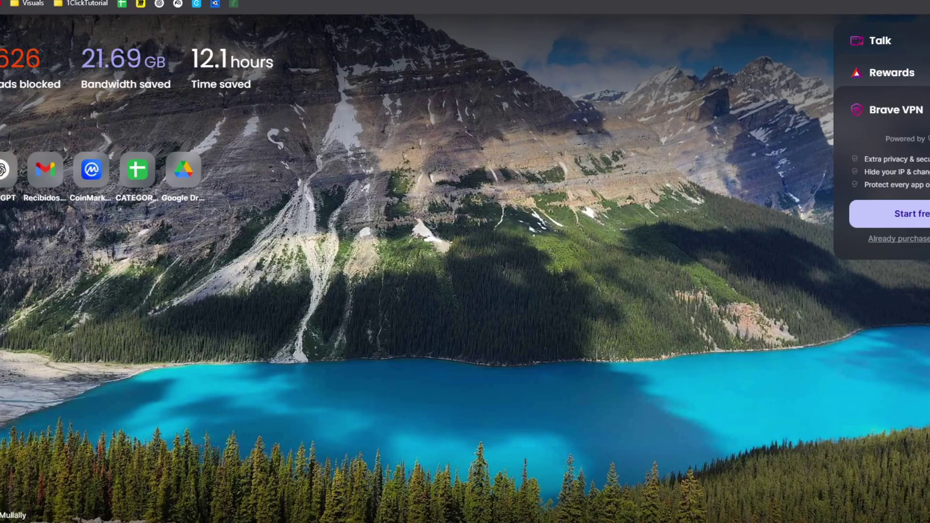
type("sudo")
key("BackSpace")
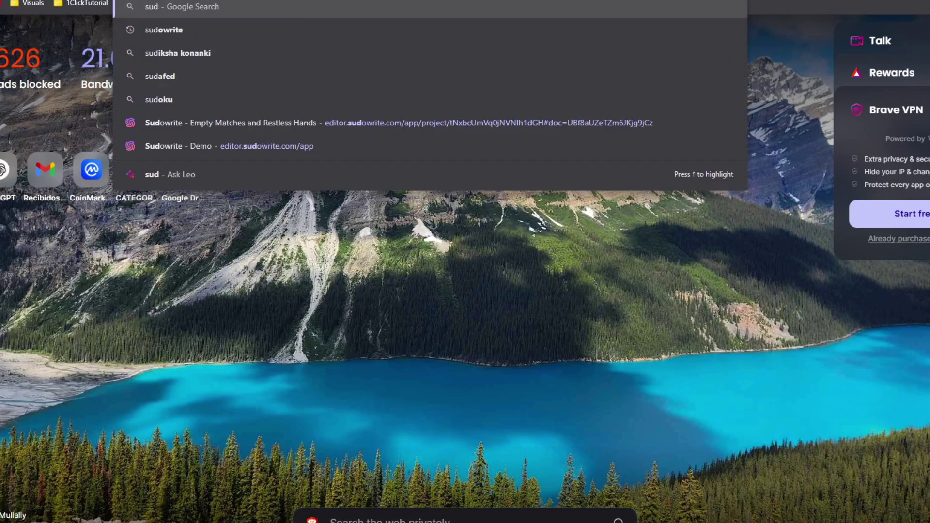
type("owrite google chrome")
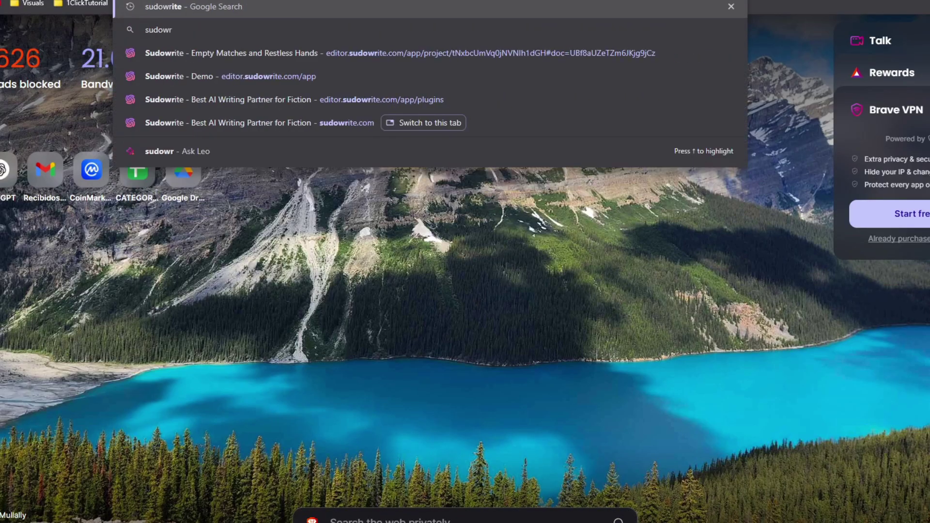
key("Return")
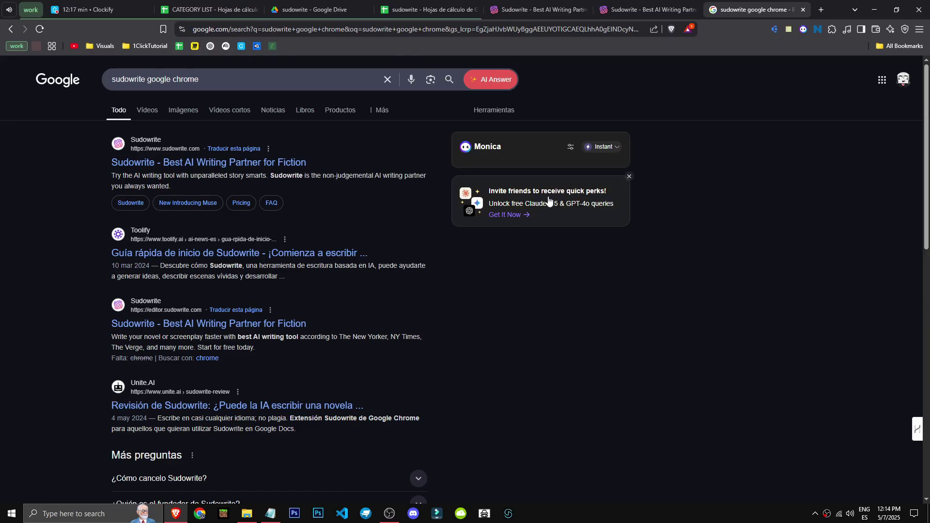
key("ctrl+w")
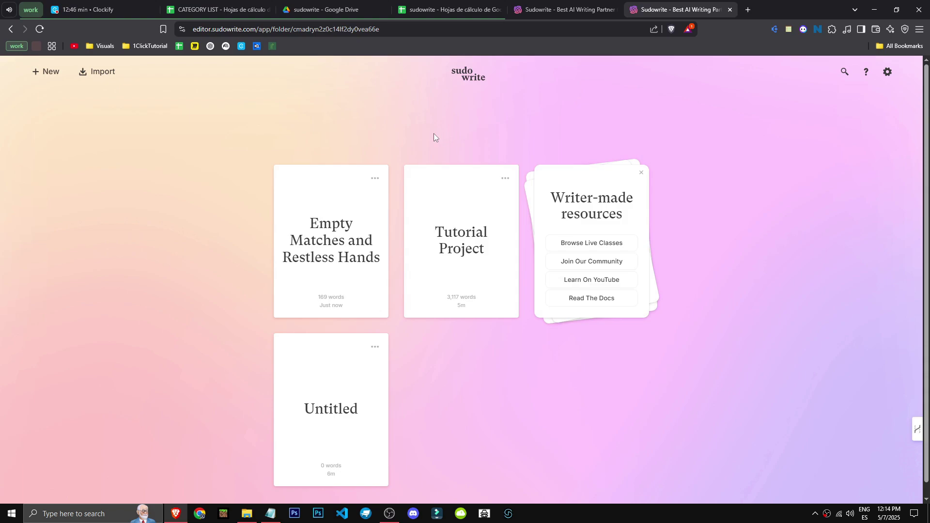
- Search the web for "sudowrite review" in a new browser tab
left_click(753, 11)
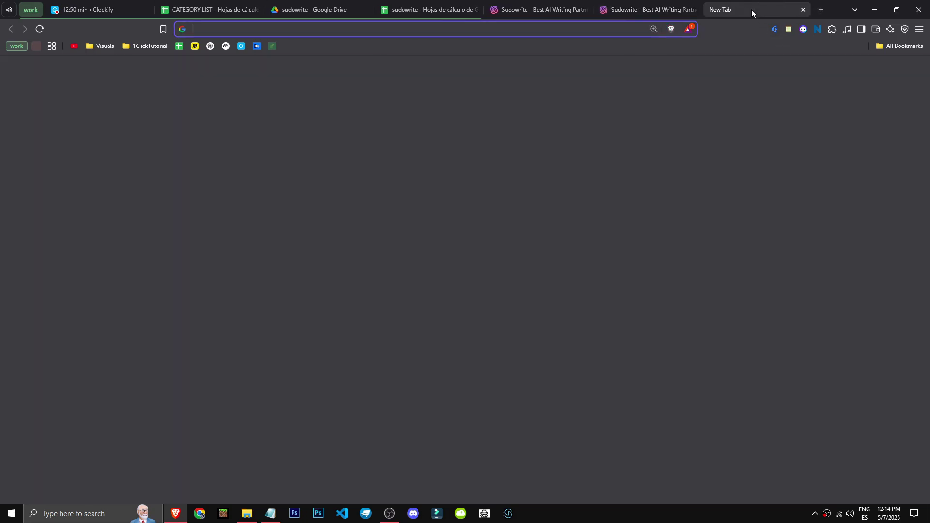
type("sudowrite ")
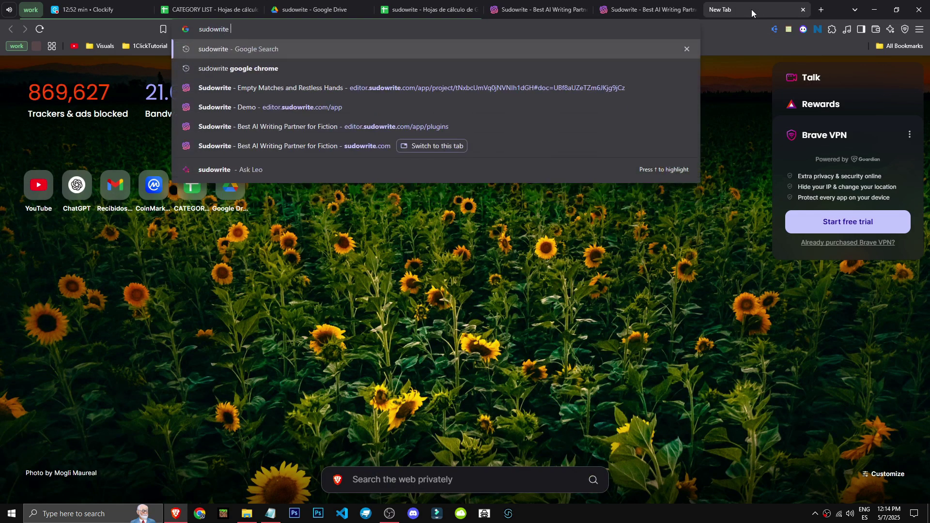
type("review")
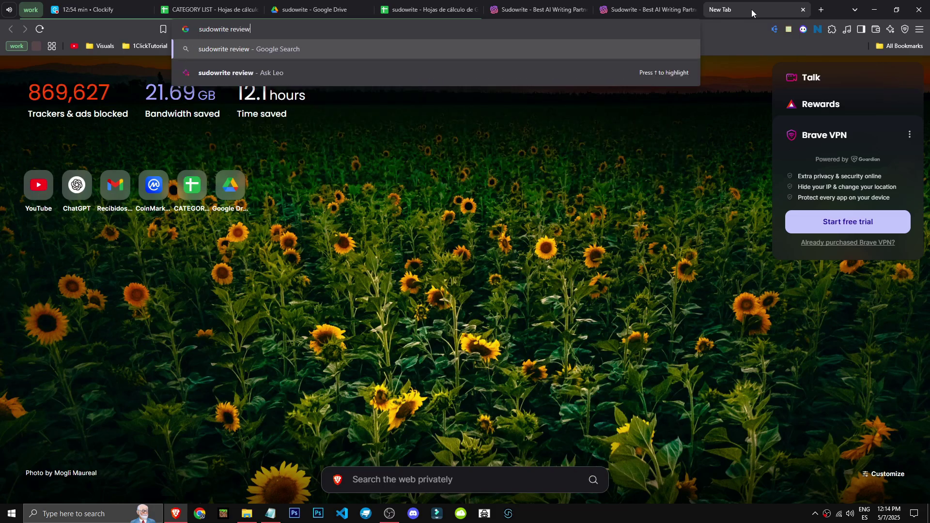
key("Return")
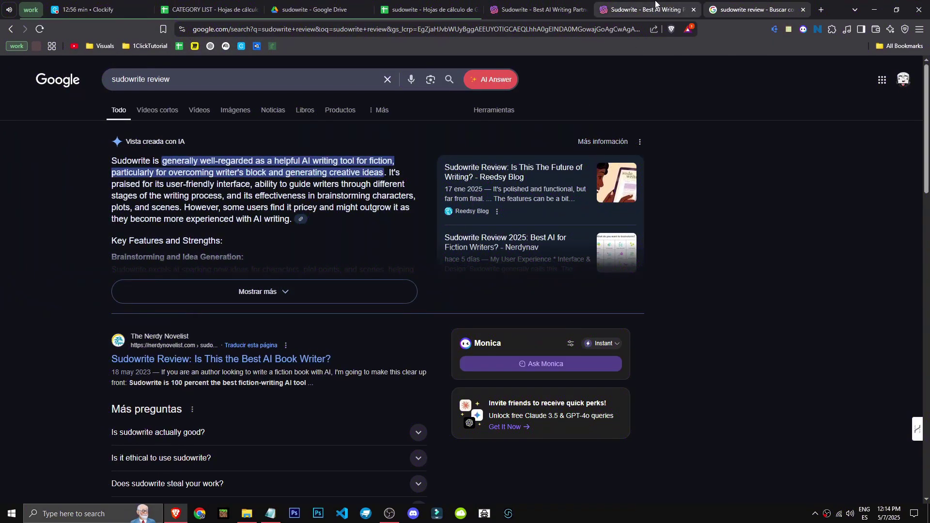
- Go back to the Sudowrite project overview and reduce the text size in the settings
left_click(646, 10)
left_click(889, 72)
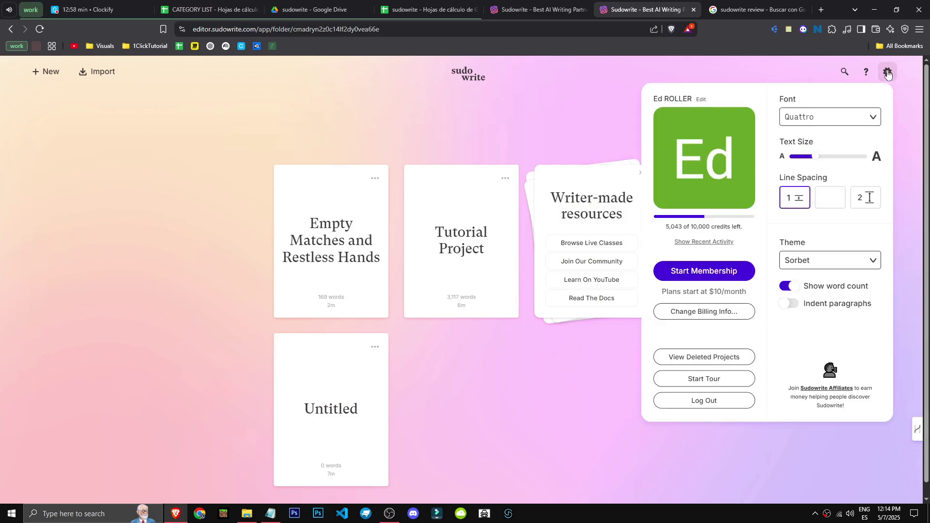
left_click(888, 72)
left_click(887, 72)
left_click_drag(811, 157, 801, 156)
- Open the Empty Matches and Restless Hands project to check its text size, and return to the project overview
left_click(532, 4)
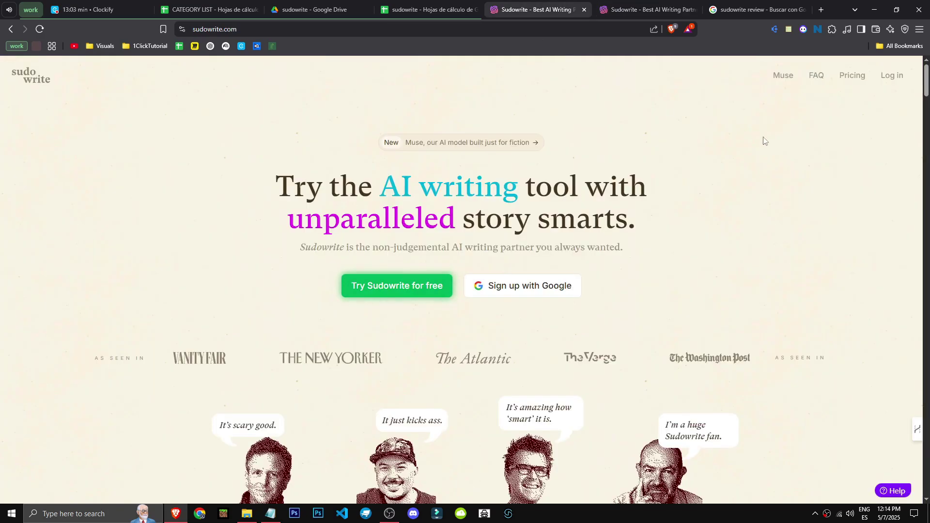
left_click(644, 10)
left_click(319, 245)
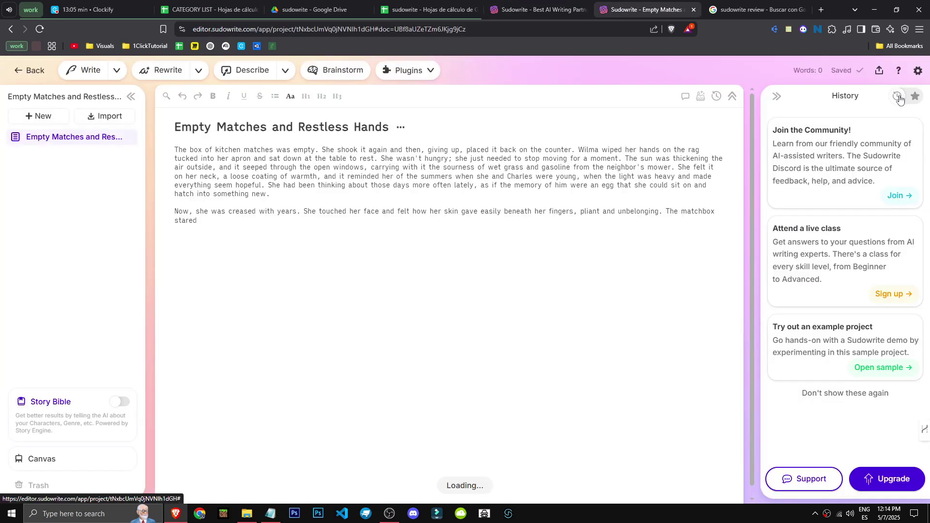
left_click(24, 71)
- Set the theme to Automatic Dark Mode and look over the remaining display settings
left_click(887, 72)
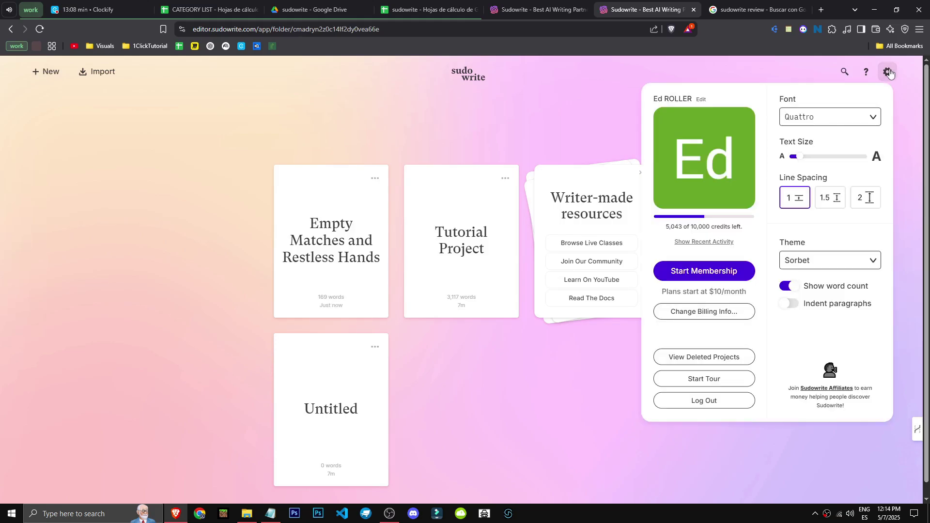
left_click(815, 261)
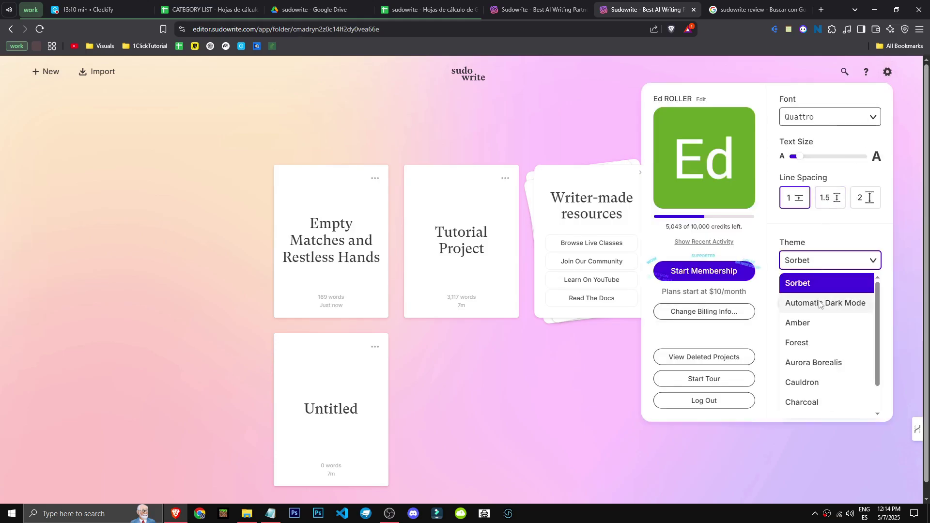
left_click(823, 303)
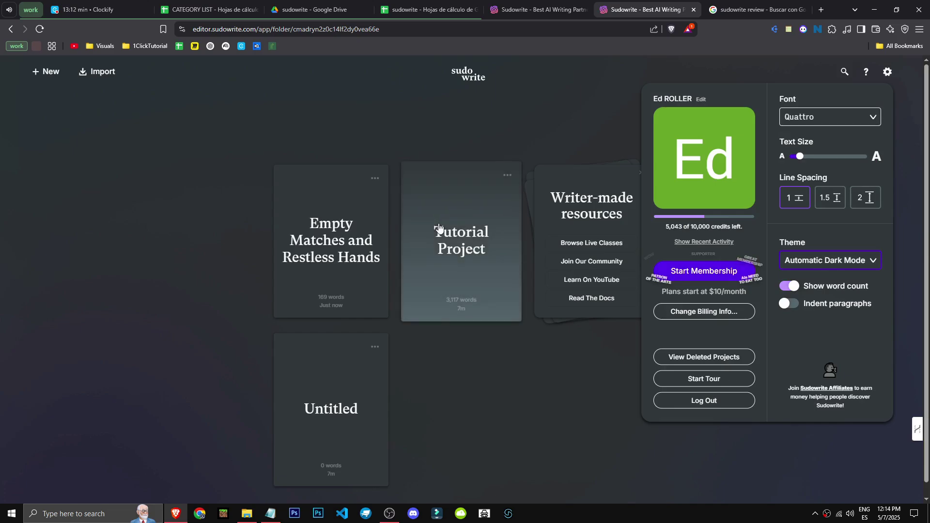
left_click(465, 240)
left_click(887, 72)
scroll(827, 298, "down", 1)
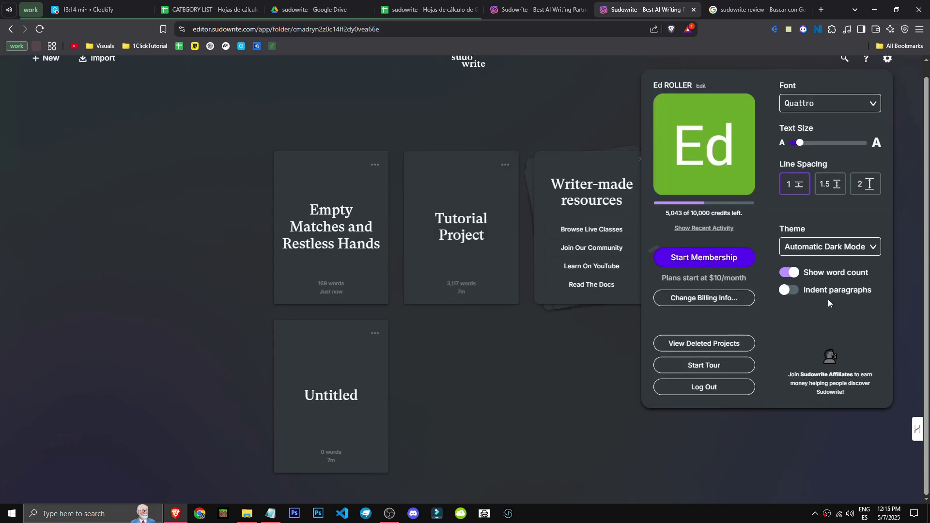
scroll(805, 250, "up", 1)
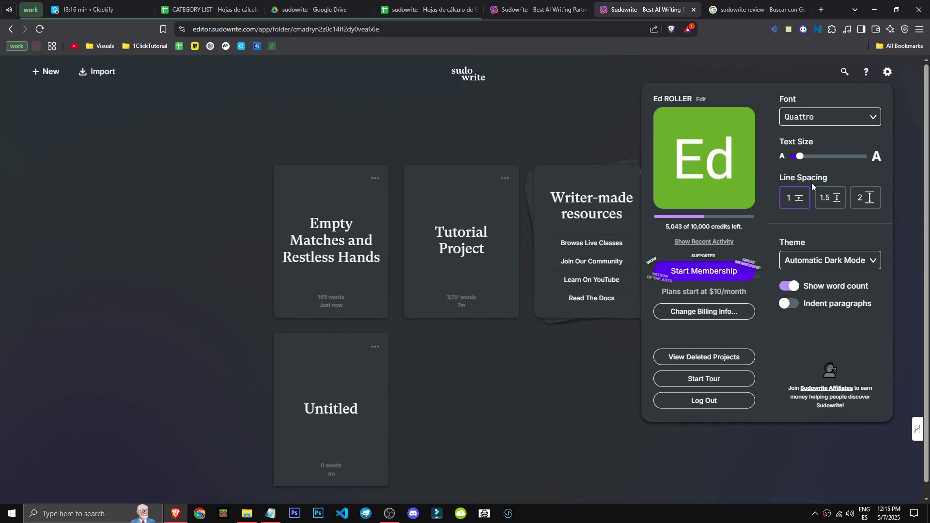
- Open the membership plans and examine the monthly credits of the Hobby & Student plan
left_click(707, 272)
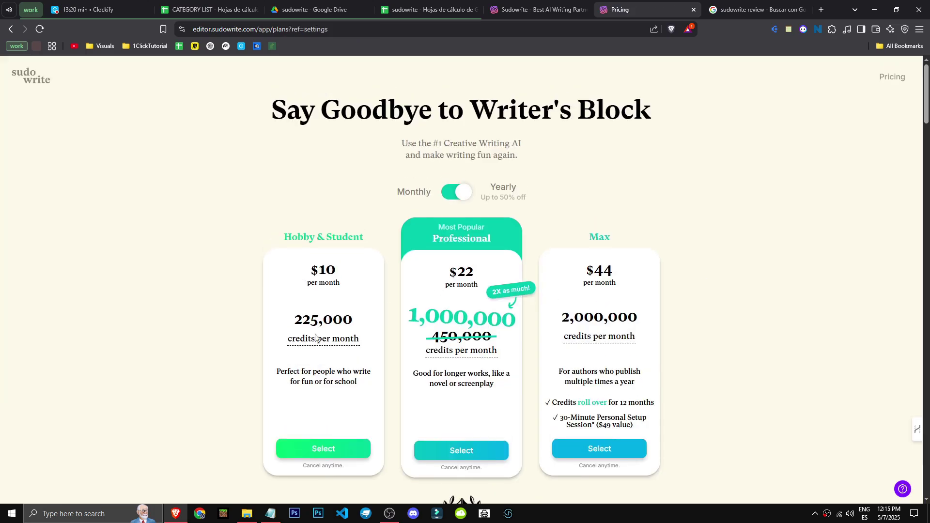
left_click_drag(290, 321, 354, 321)
left_click(329, 349)
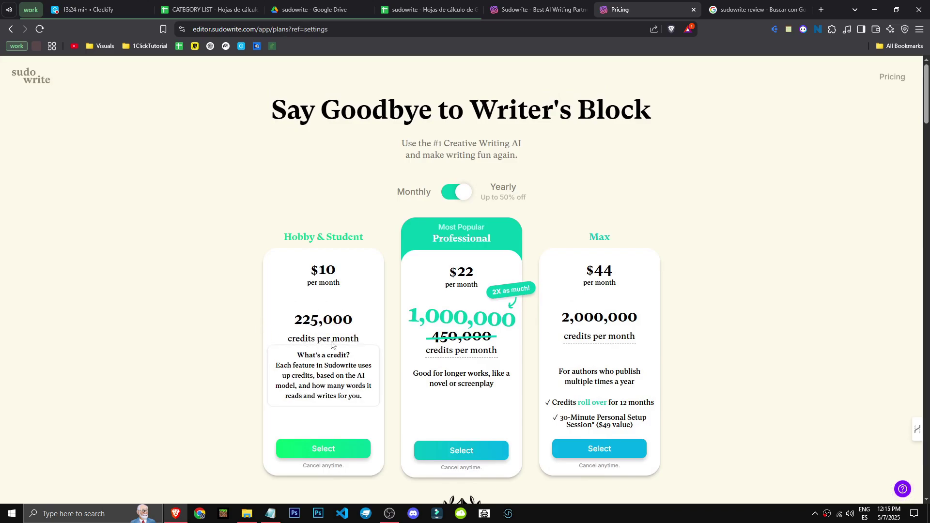
- Examine the monthly price and credit allowance of the Professional plan
scroll(202, 262, "down", 1)
triple_click(453, 224)
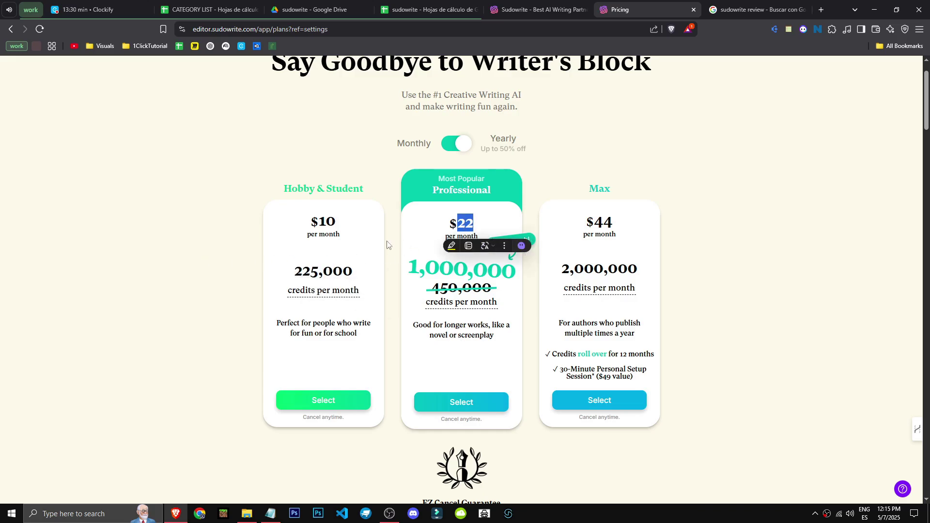
left_click(364, 244)
left_click_drag(419, 263, 506, 271)
left_click(327, 243)
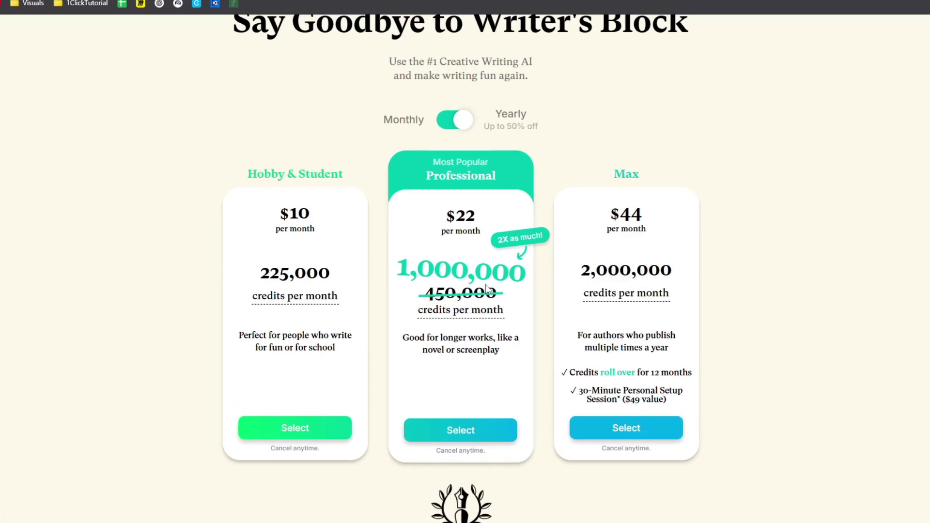
- Examine the monthly price and credit allowance of the Max plan
double_click(622, 213)
left_click(580, 274)
double_click(579, 274)
left_click(360, 250)
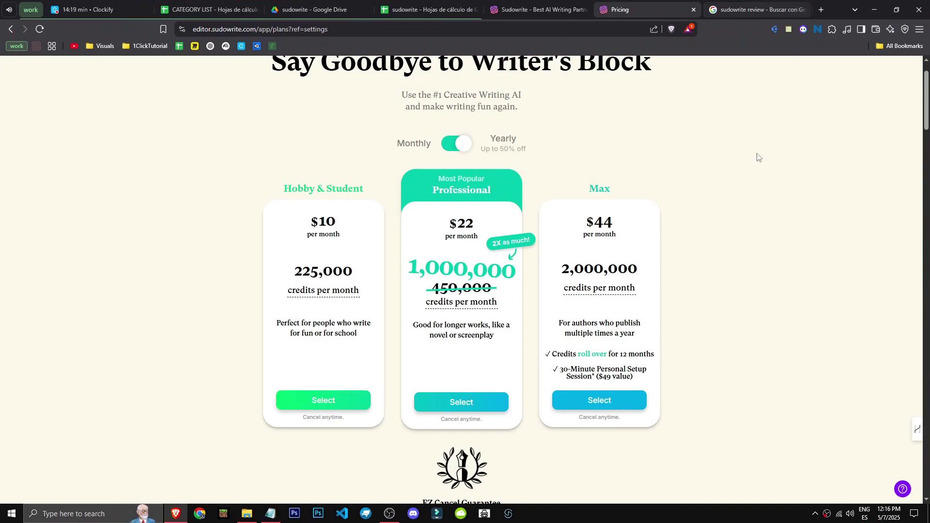
- Switch the plan prices to monthly billing for comparison, and set them back to yearly
scroll(736, 295, "up", 1)
left_click(456, 191)
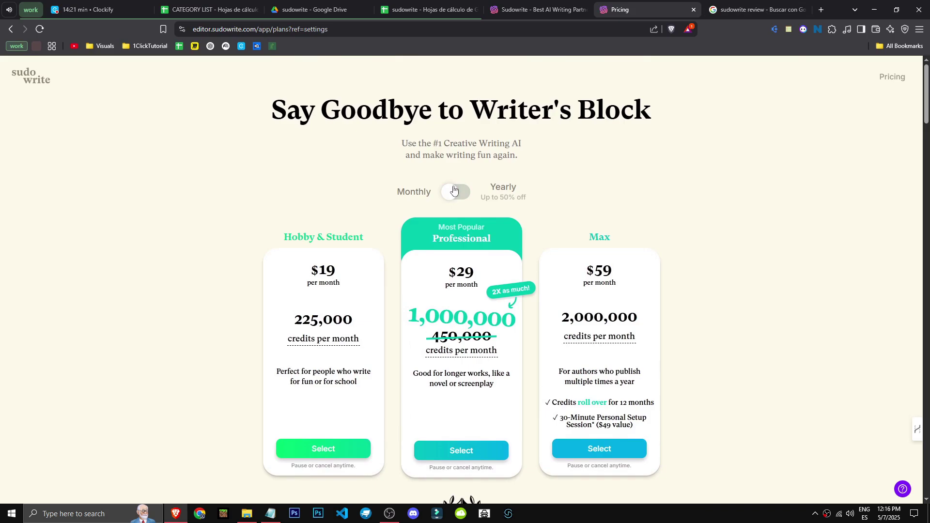
left_click(454, 198)
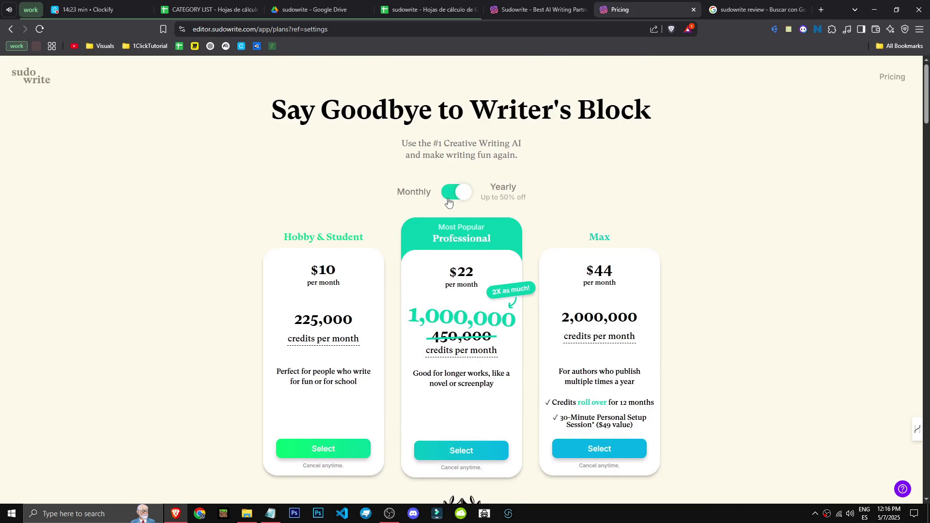
- Go back to the "sudowrite review" search results and open the Trustpilot page for sudowrite.com
key("ctrl+Tab")
scroll(165, 369, "down", 3)
scroll(165, 369, "down", 12)
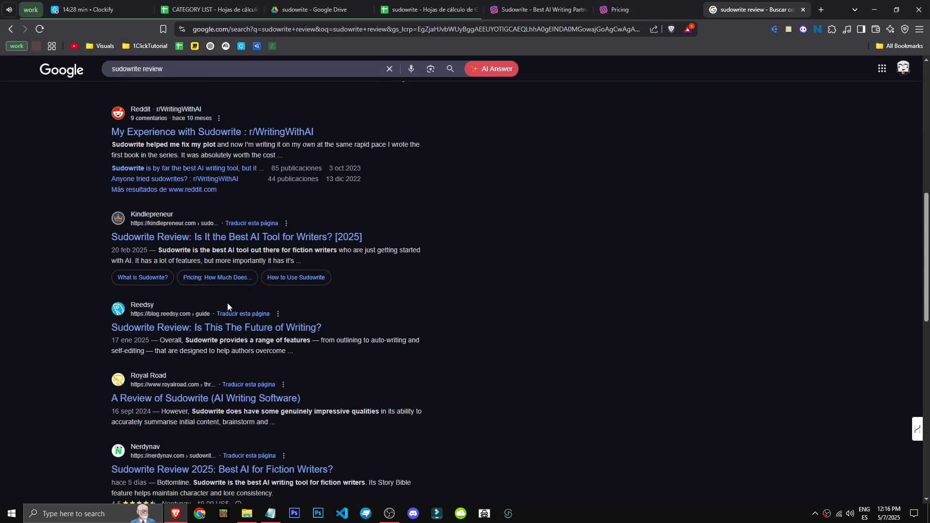
left_click(210, 274)
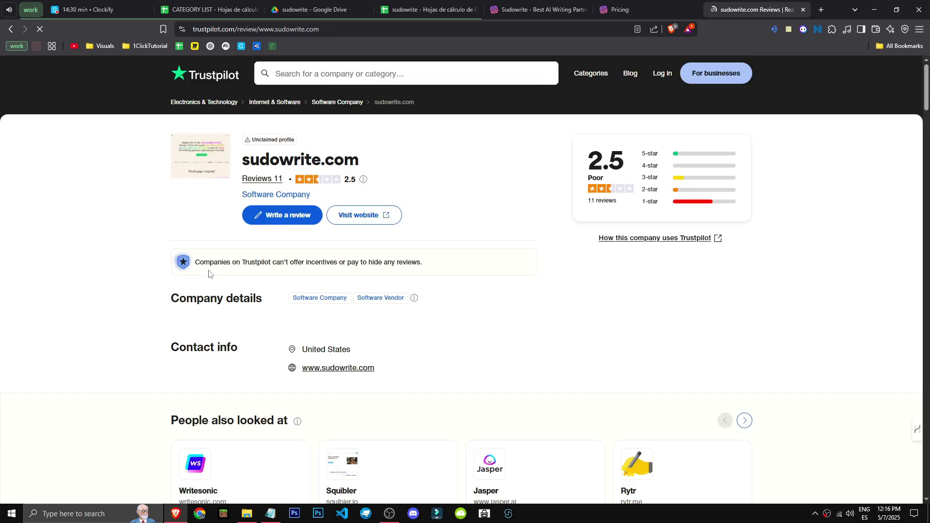
- Go to all Trustpilot reviews of sudowrite.com, filter them to 1-star, and read the most recent one
left_click(264, 179)
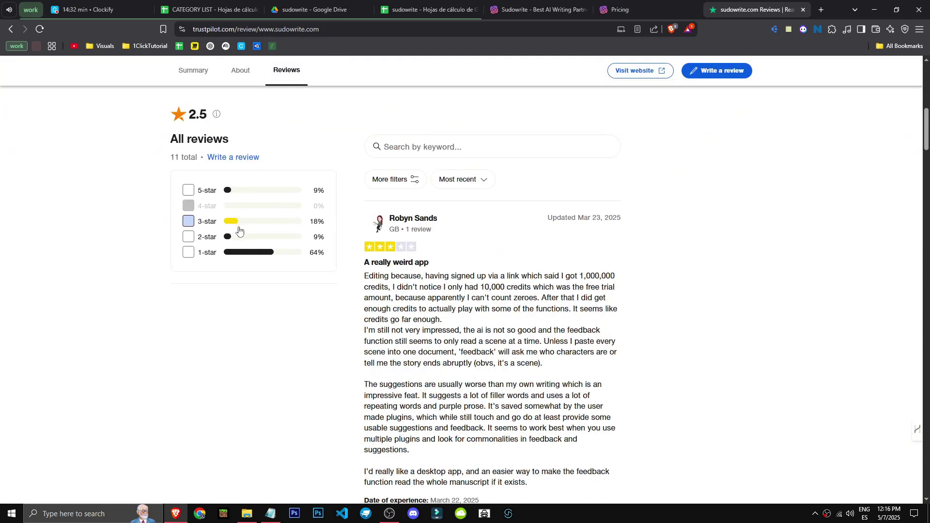
left_click(222, 258)
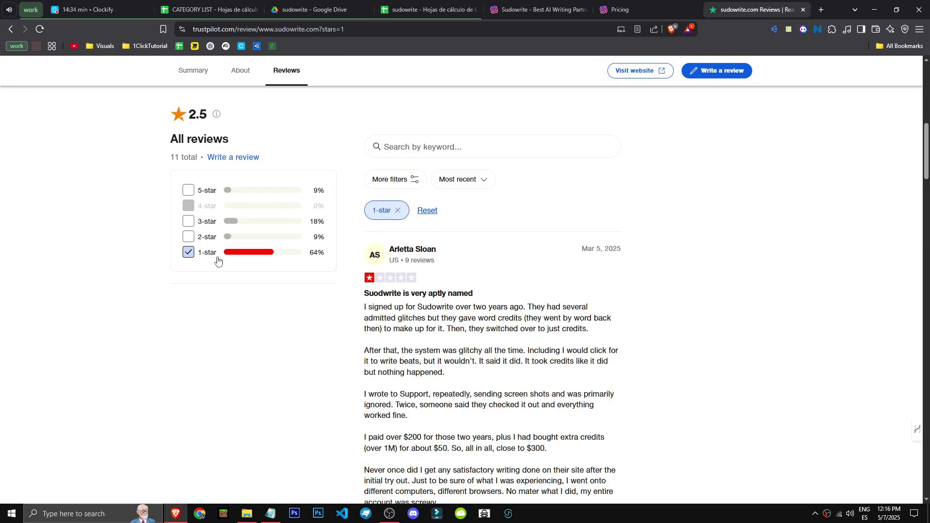
scroll(421, 304, "down", 1)
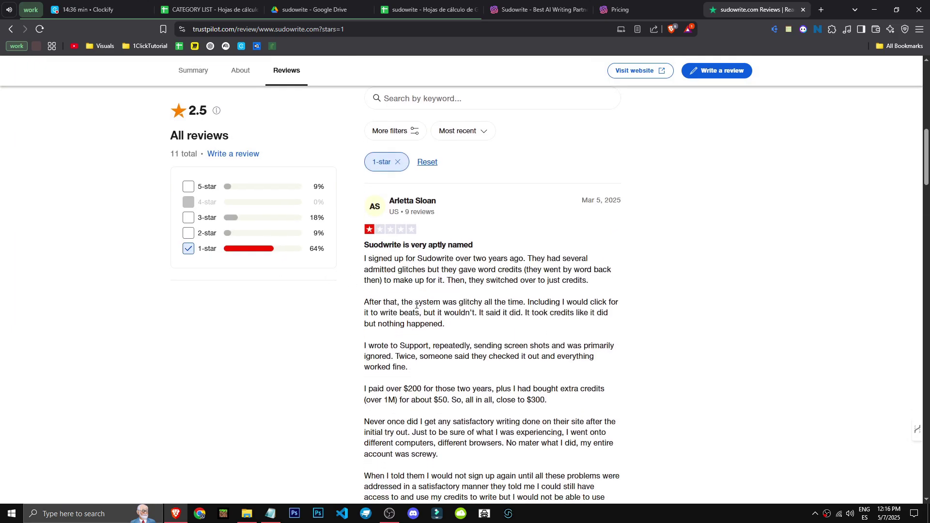
- Read through the 1-star Sudowrite reviews, from the most recent one down to the oldest at the end of the list
left_click_drag(393, 262, 593, 283)
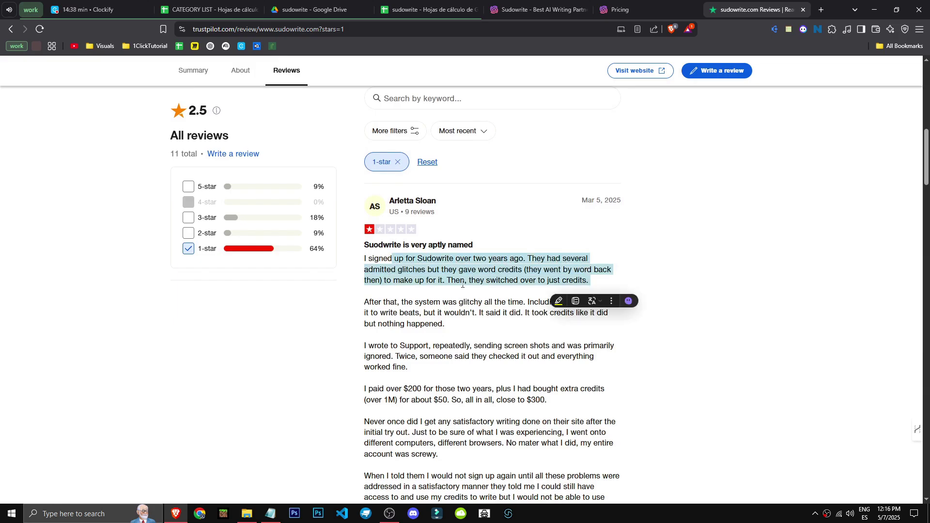
scroll(394, 294, "down", 1)
scroll(394, 294, "down", 8)
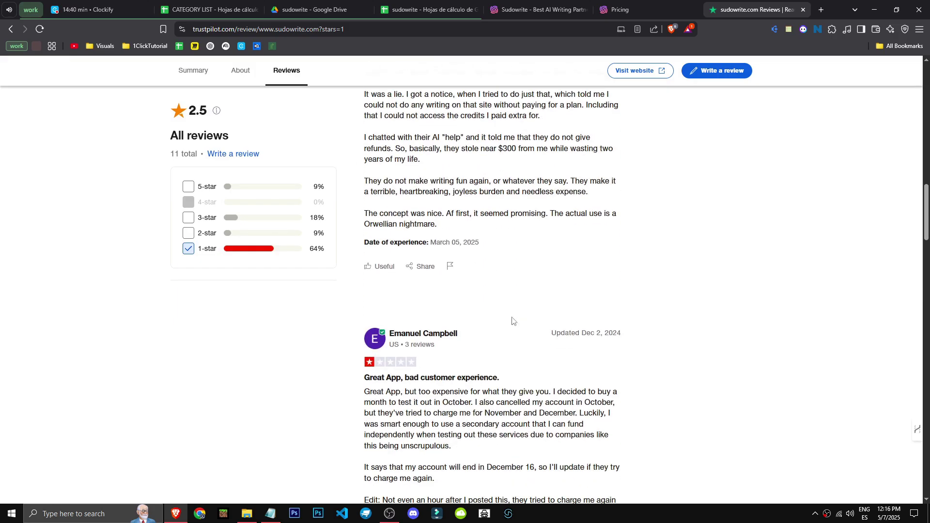
scroll(511, 321, "down", 1)
left_click_drag(364, 334, 468, 325)
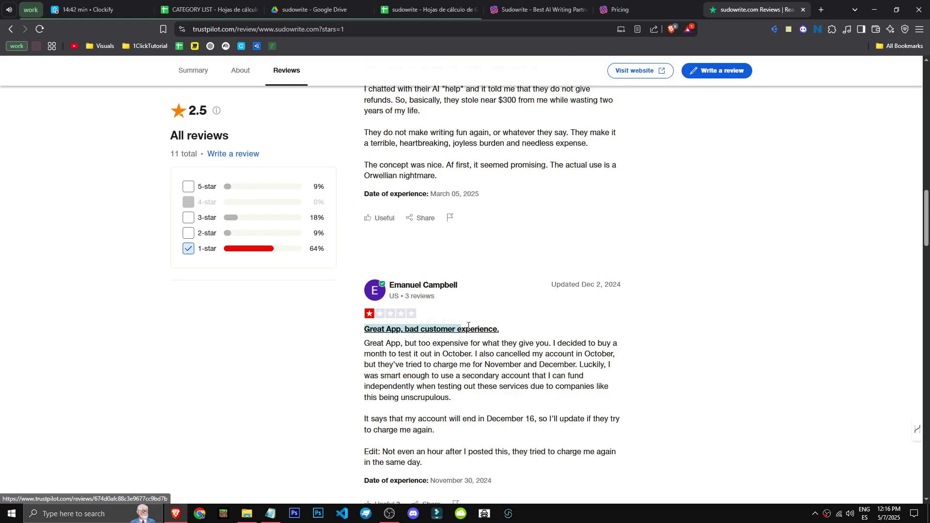
scroll(263, 328, "down", 9)
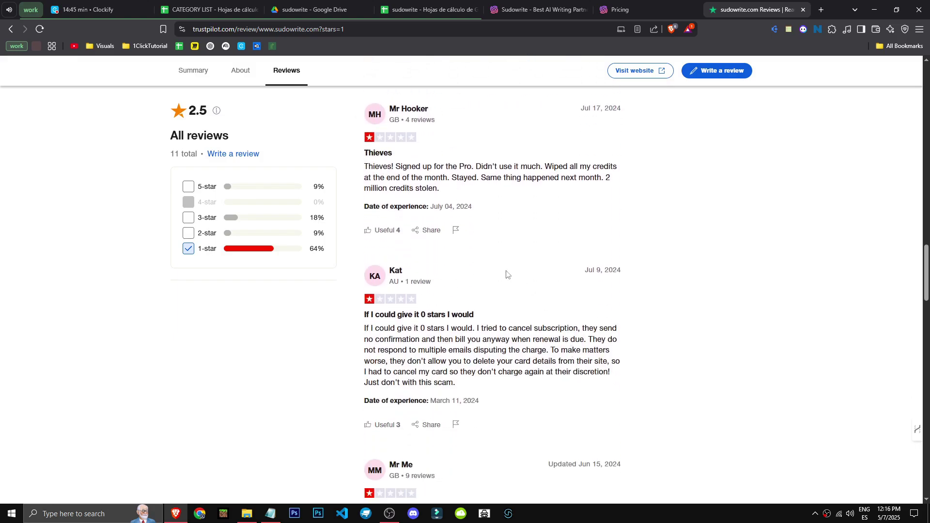
scroll(517, 424, "down", 12)
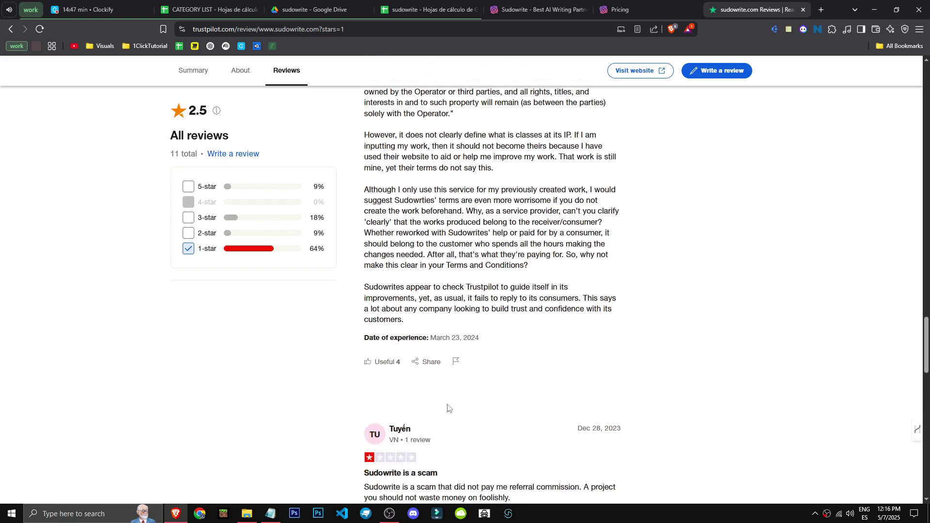
scroll(402, 330, "down", 4)
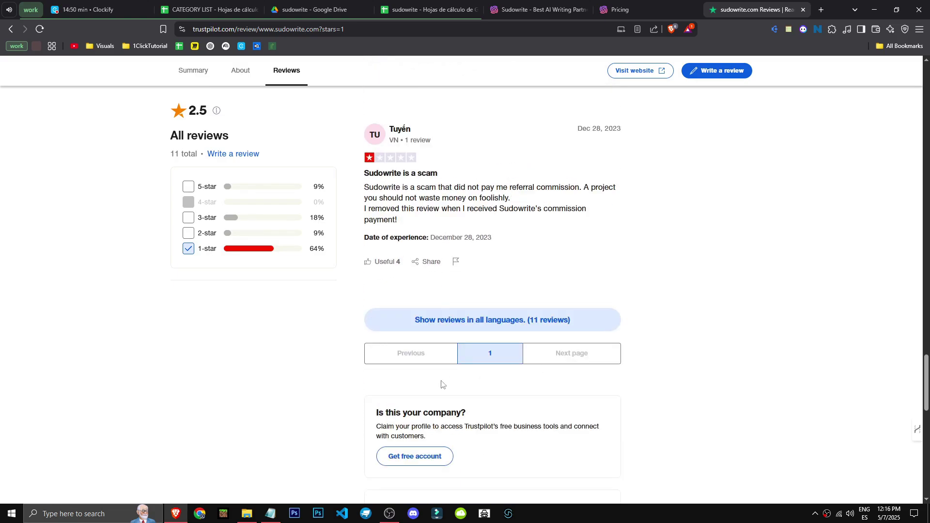
- Return to the earlier 1-star reviews and examine the one about ambiguous terms and conditions and who owns the work
scroll(653, 335, "up", 8)
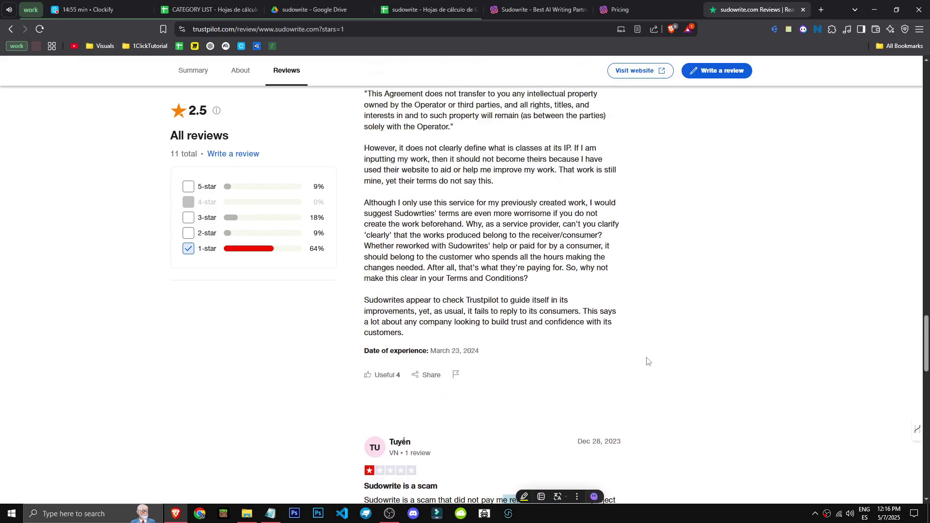
scroll(410, 281, "up", 4)
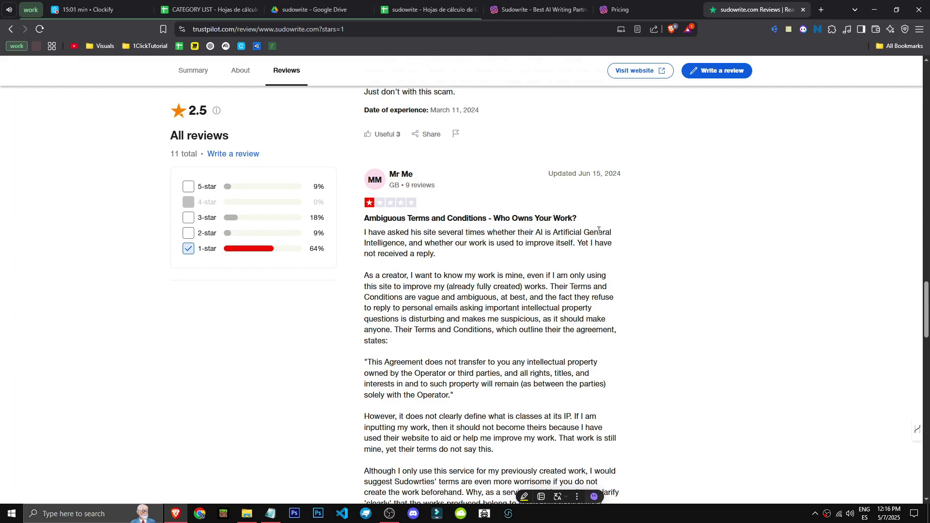
scroll(601, 291, "down", 6)
scroll(571, 404, "up", 13)
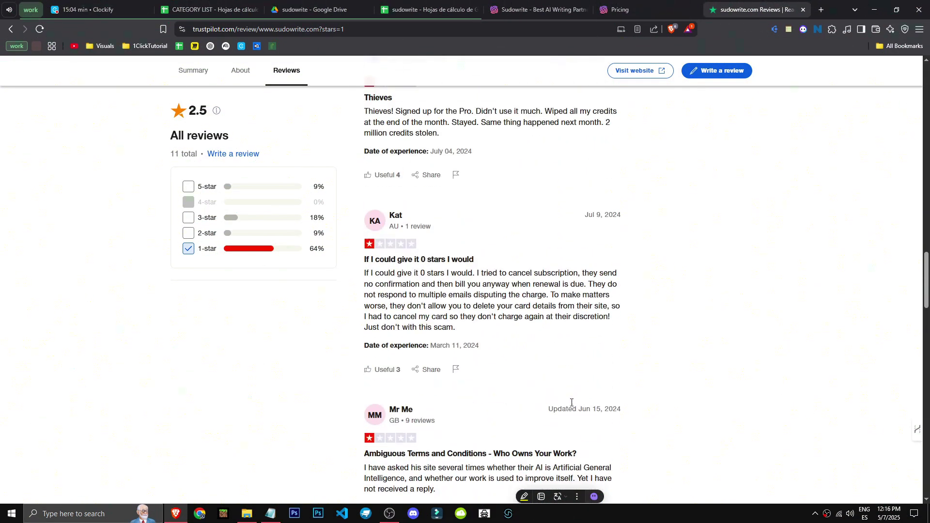